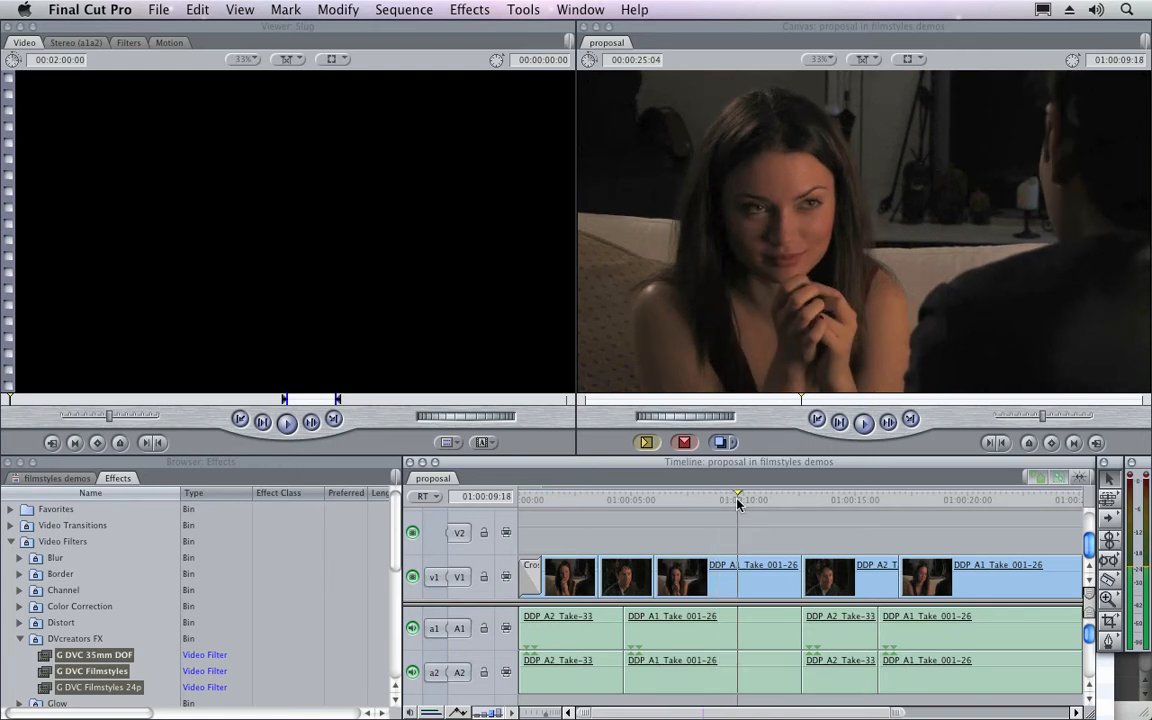
Move the playhead to 01:00:10:09 and open the filter settings of the clip DDP_A1_Take_001-26 beneath it.
{"action": "left_click_drag", "start_coordinate": [737, 503], "coordinate": [751, 503]}
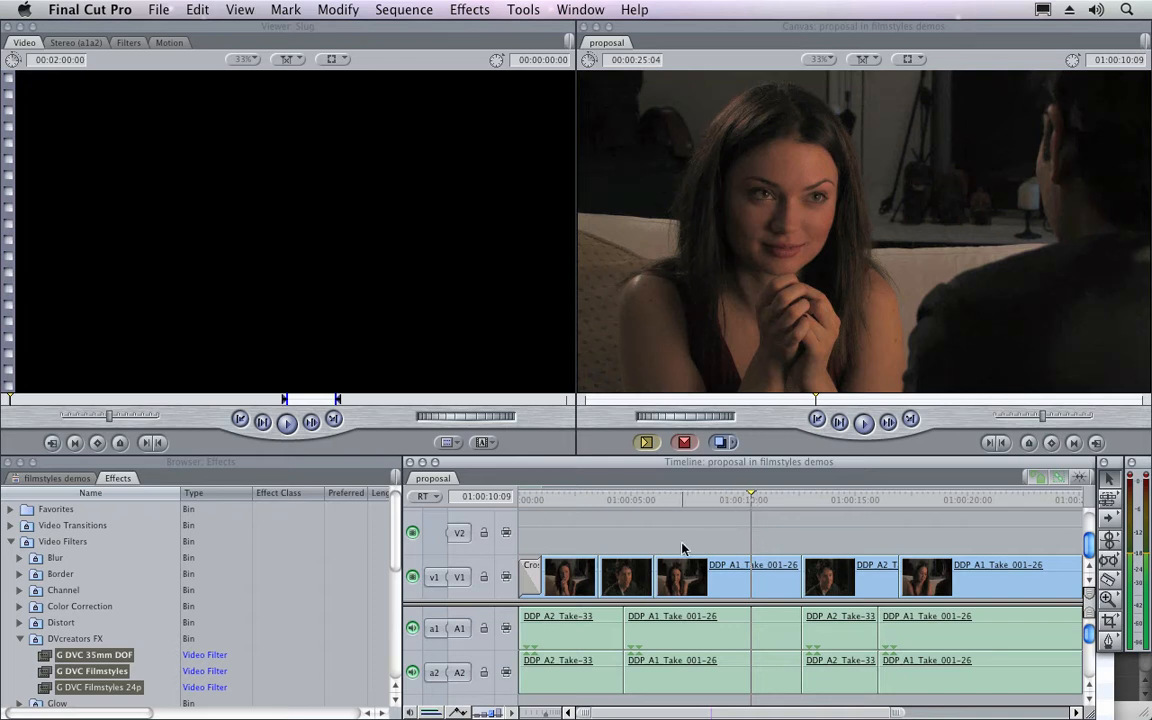
{"action": "double_click", "coordinate": [738, 584]}
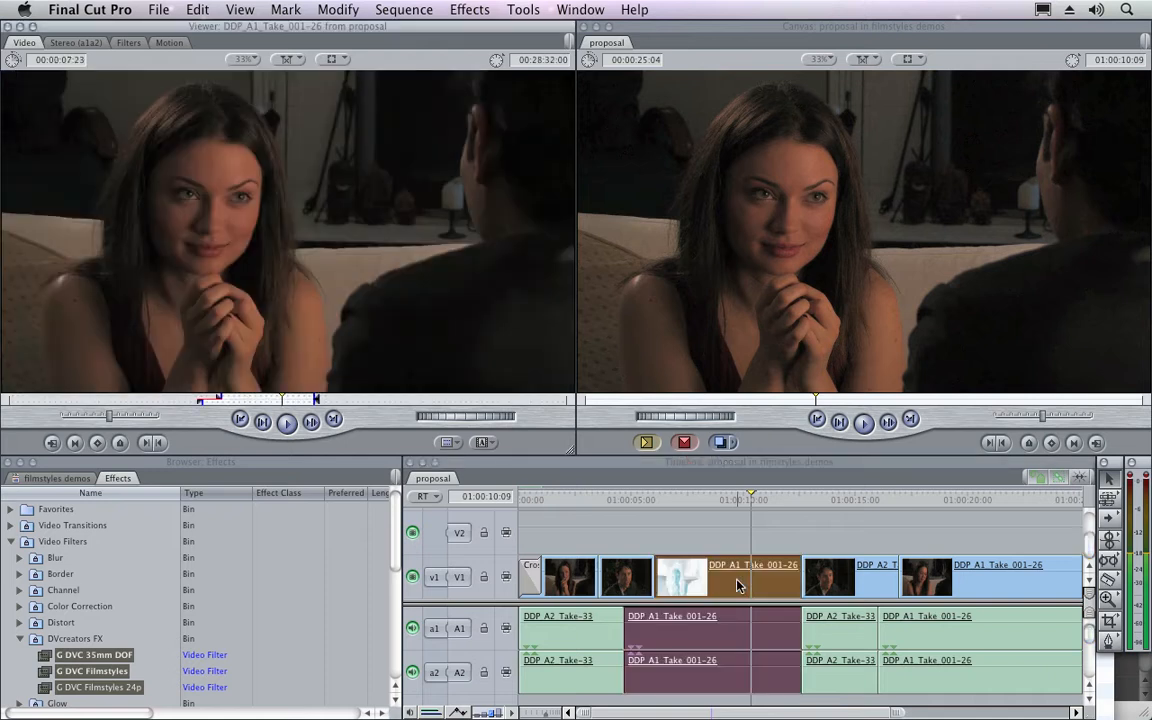
{"action": "left_click", "coordinate": [128, 43]}
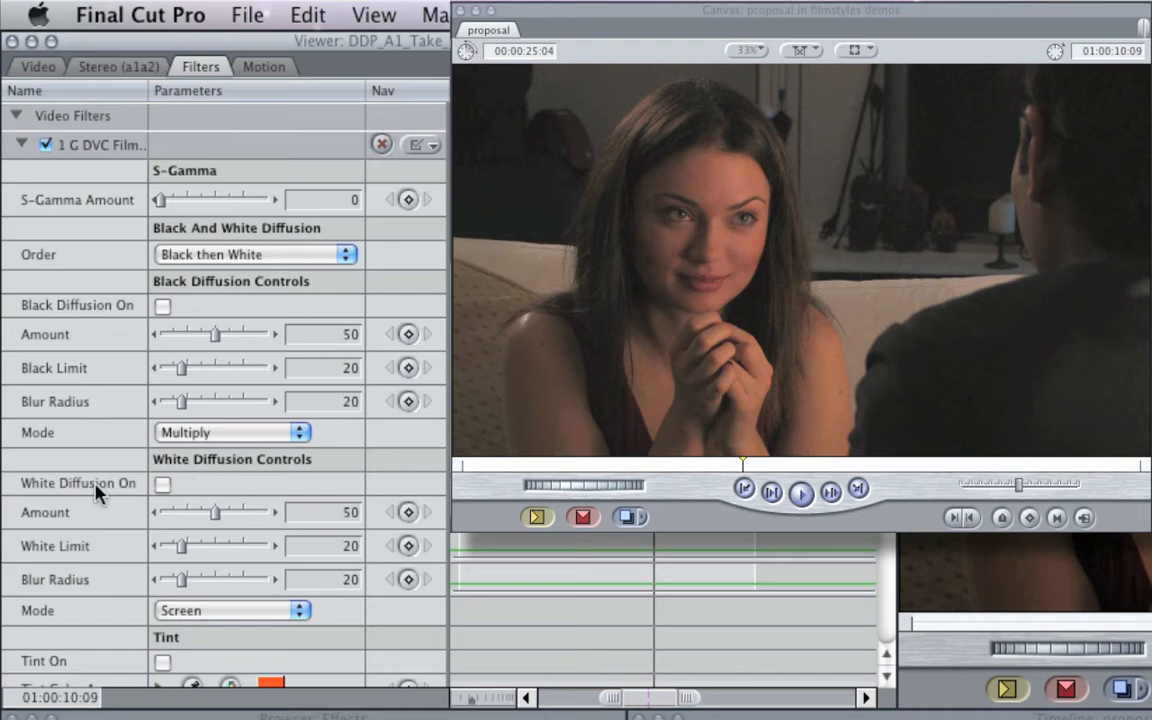
Turn on White Diffusion in the first G DVC filter and compare the image with and without it.
{"action": "left_click", "coordinate": [162, 486]}
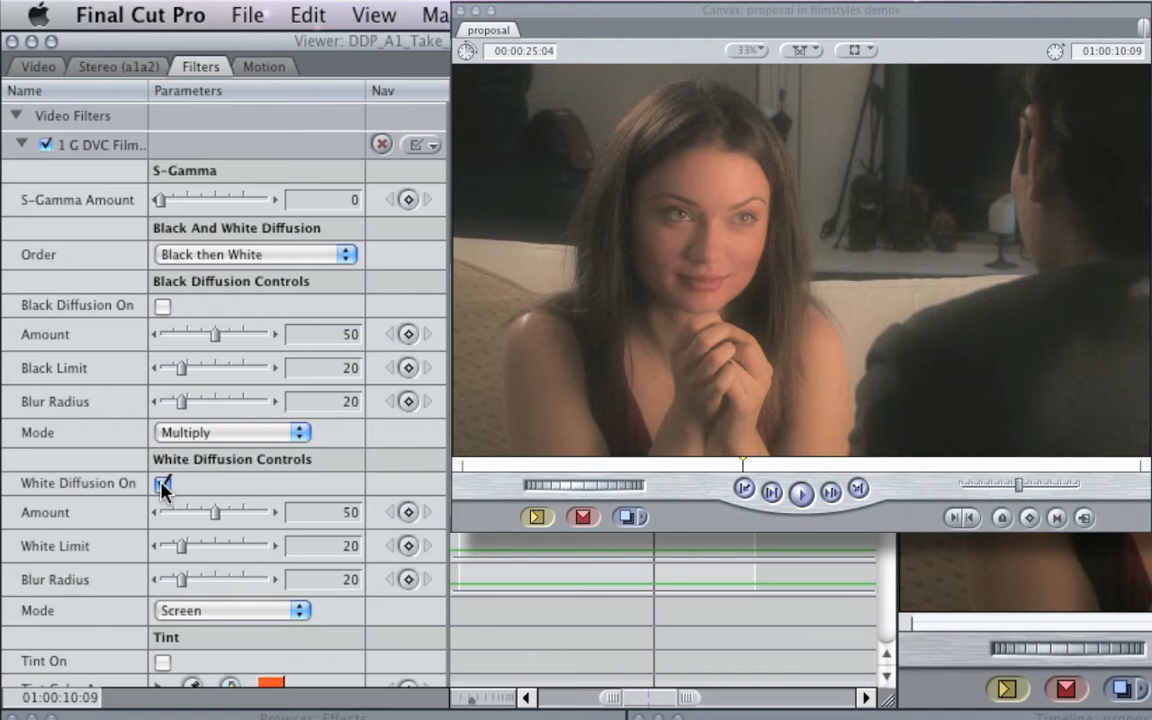
{"action": "left_click", "coordinate": [163, 485]}
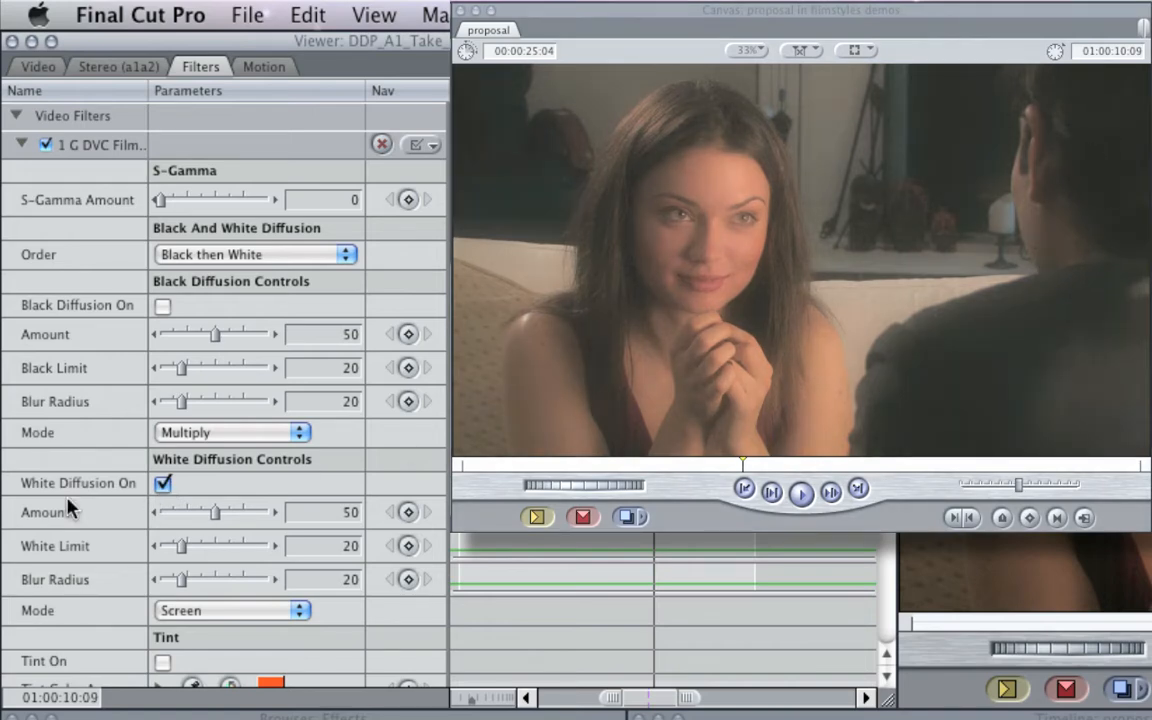
{"action": "left_click", "coordinate": [163, 485]}
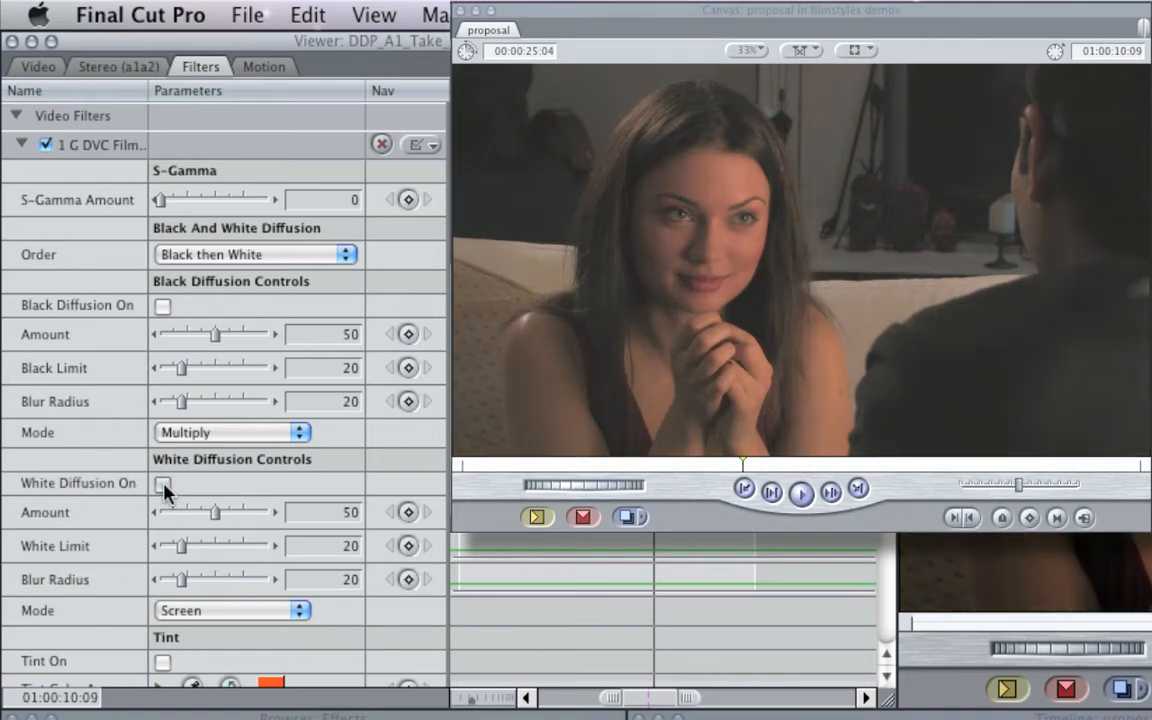
{"action": "left_click", "coordinate": [163, 485]}
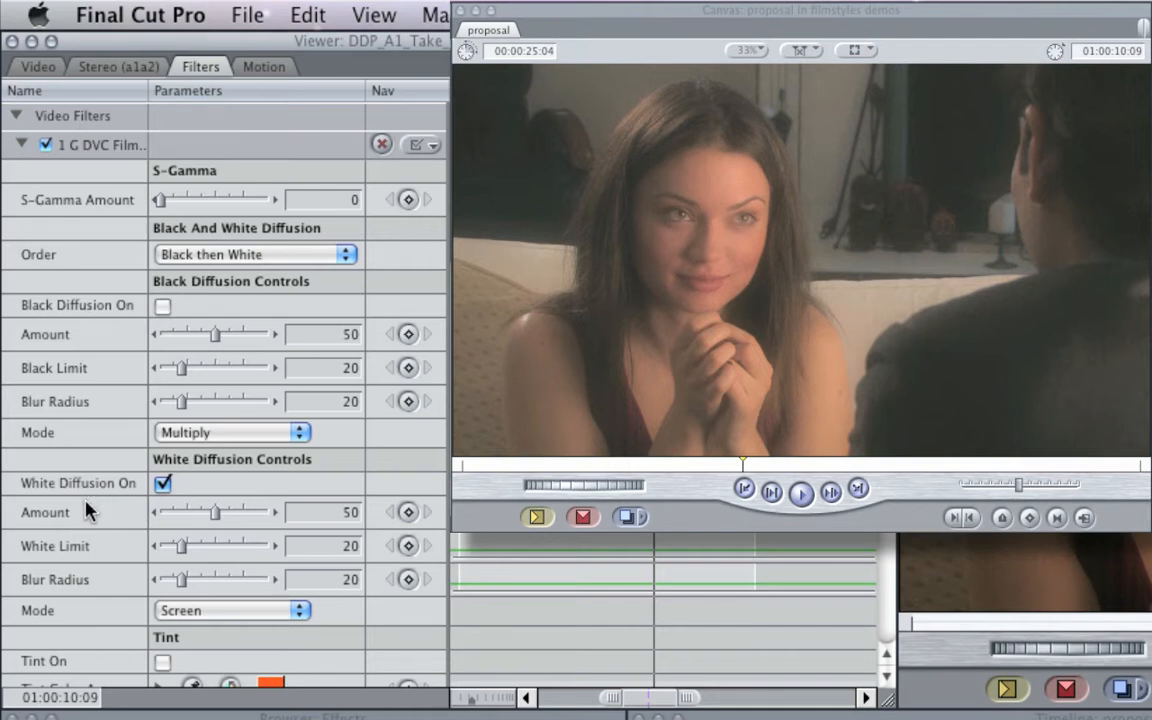
Turn on Grain in the first G DVC filter and set the grain Amount to 4.
{"action": "scroll", "coordinate": [86, 505], "scroll_direction": "down", "scroll_amount": 8}
{"action": "scroll", "coordinate": [86, 508], "scroll_direction": "down", "scroll_amount": 5}
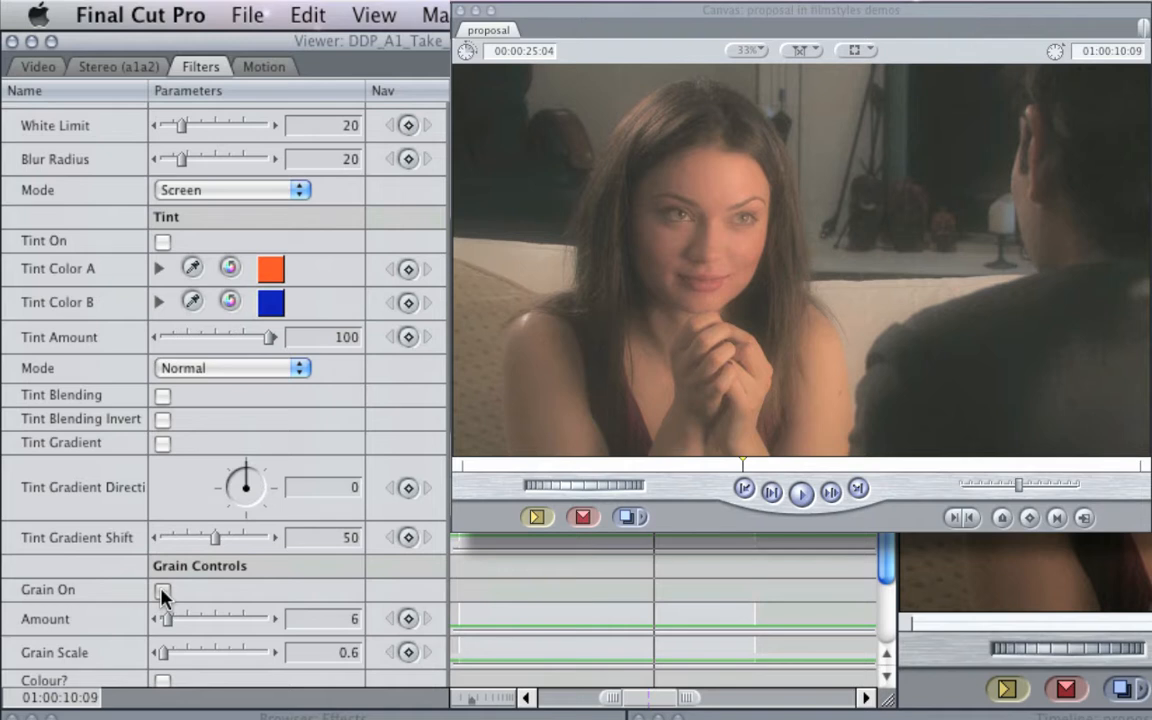
{"action": "left_click", "coordinate": [163, 591]}
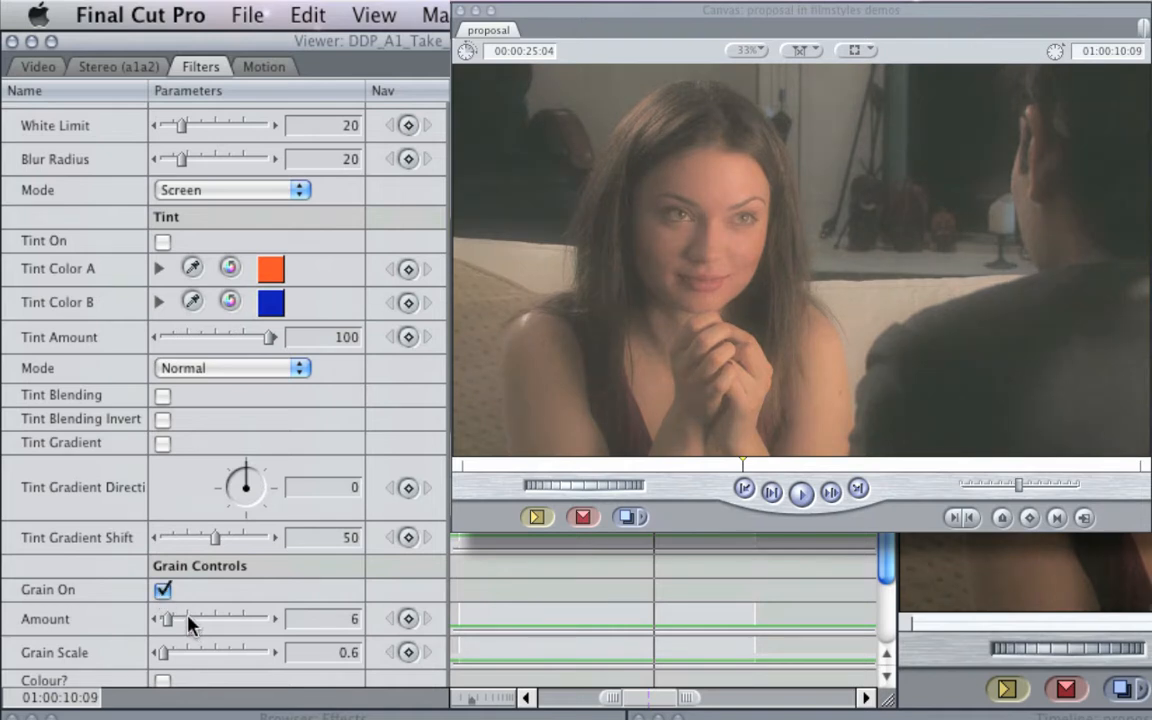
{"action": "scroll", "coordinate": [188, 615], "scroll_direction": "down", "scroll_amount": 1}
{"action": "scroll", "coordinate": [188, 616], "scroll_direction": "down", "scroll_amount": 1}
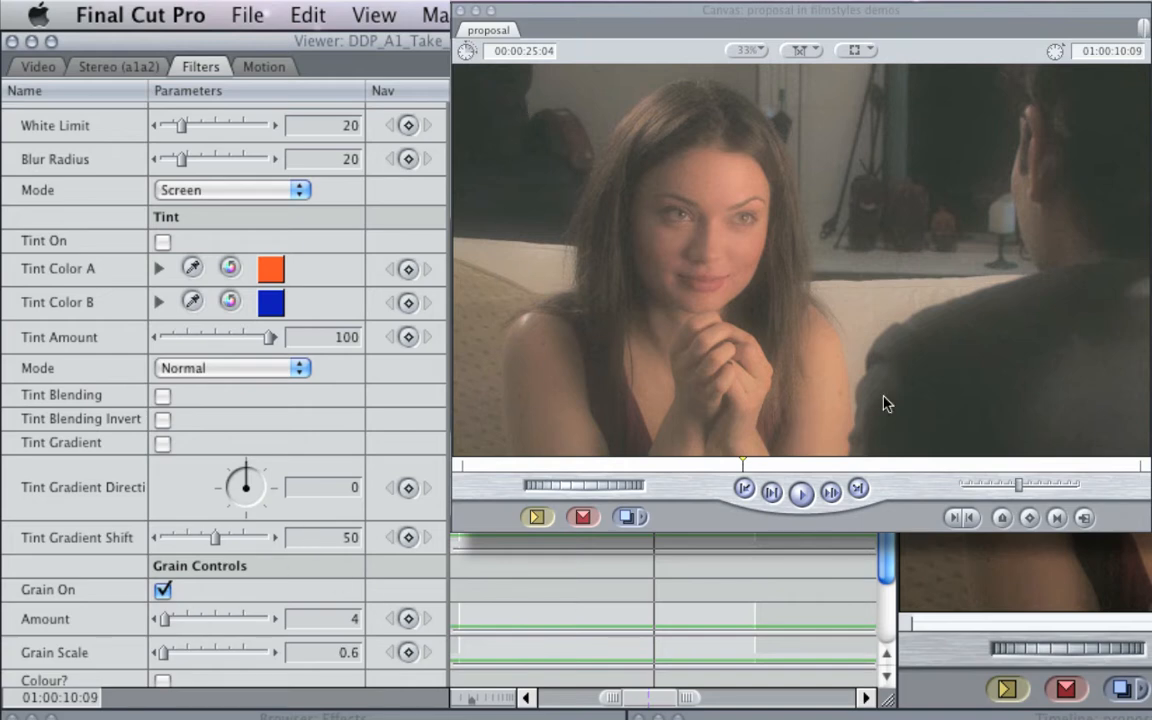
Raise the first G DVC filter's S-Gamma Amount to 100, and reduce it to 90.
{"action": "scroll", "coordinate": [60, 555], "scroll_direction": "up", "scroll_amount": 5}
{"action": "scroll", "coordinate": [60, 558], "scroll_direction": "up", "scroll_amount": 3}
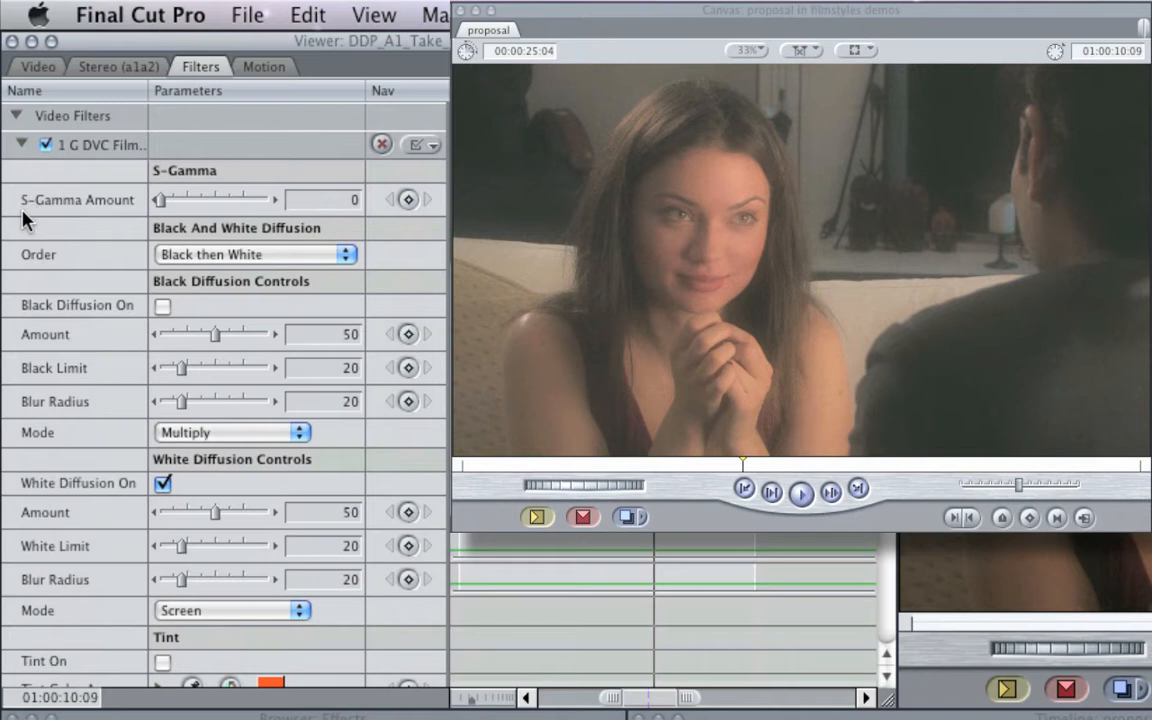
{"action": "mouse_move", "coordinate": [174, 201]}
{"action": "left_mouse_down"}
{"action": "mouse_move", "coordinate": [210, 205]}
{"action": "mouse_move", "coordinate": [187, 204]}
{"action": "left_mouse_up"}
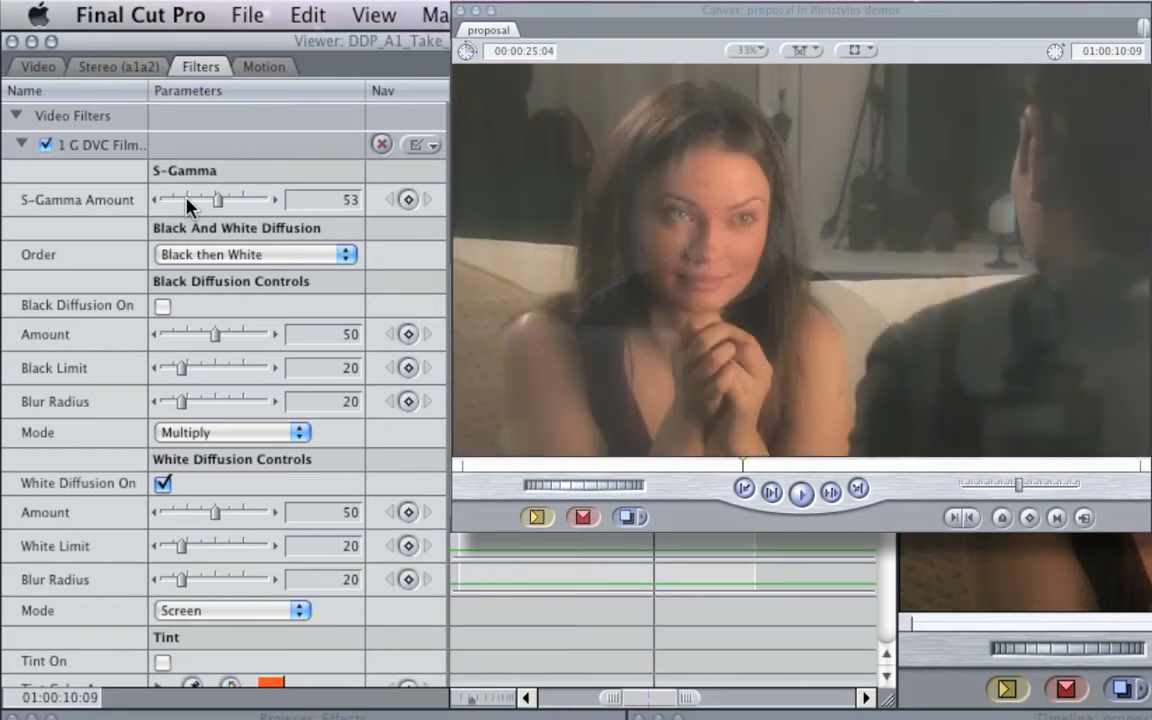
{"action": "scroll", "coordinate": [187, 207], "scroll_direction": "up", "scroll_amount": 16}
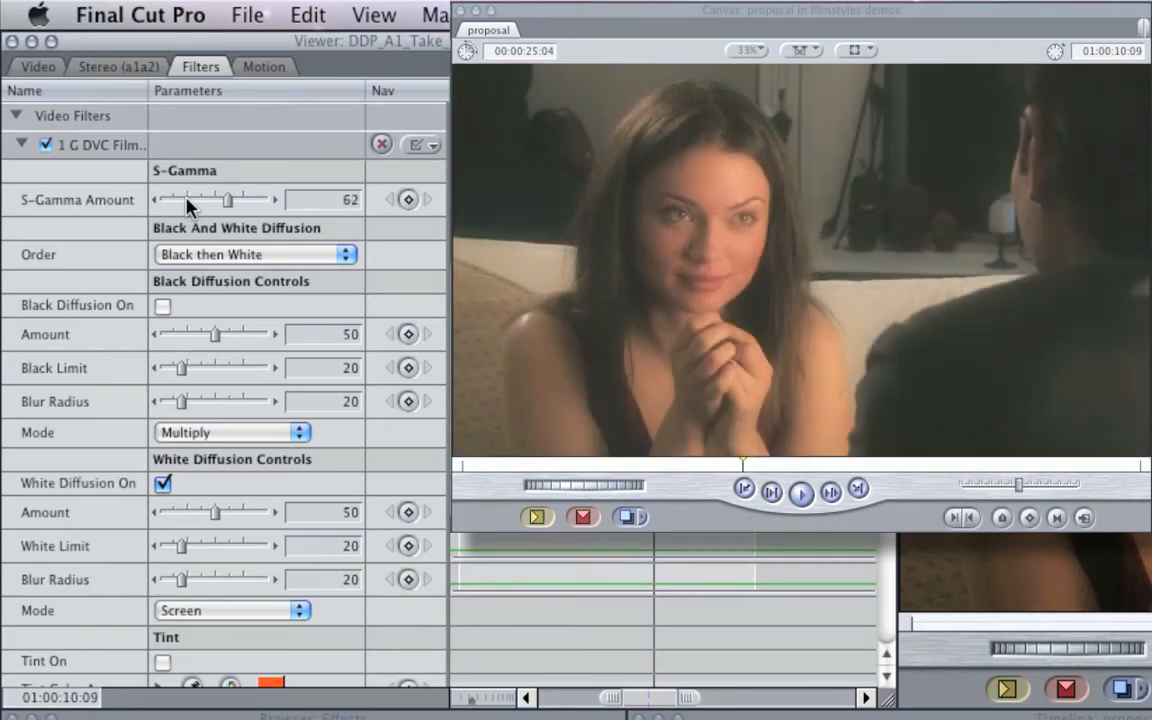
{"action": "scroll", "coordinate": [187, 203], "scroll_direction": "up", "scroll_amount": 13}
{"action": "scroll", "coordinate": [187, 203], "scroll_direction": "up", "scroll_amount": 3}
{"action": "scroll", "coordinate": [197, 203], "scroll_direction": "up", "scroll_amount": 8}
{"action": "scroll", "coordinate": [197, 203], "scroll_direction": "up", "scroll_amount": 7}
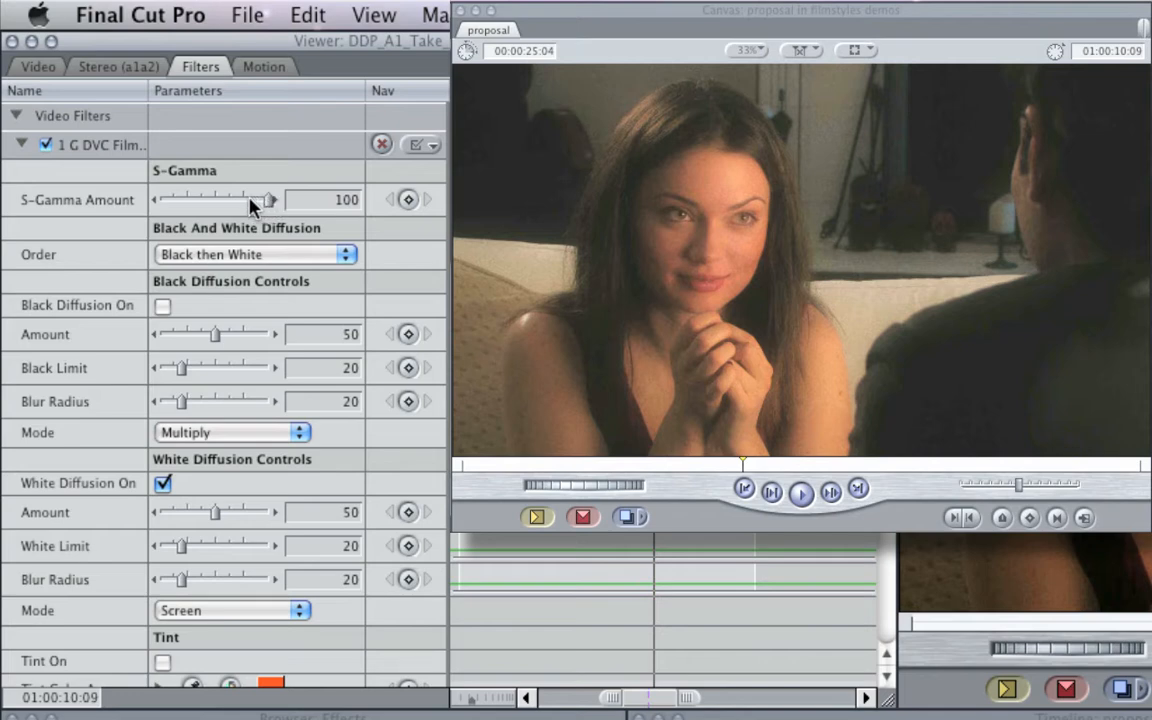
{"action": "scroll", "coordinate": [230, 200], "scroll_direction": "down", "scroll_amount": 9}
{"action": "scroll", "coordinate": [228, 202], "scroll_direction": "down", "scroll_amount": 1}
Disable and re-enable the whole first G DVC filter to compare the original image with the filtered one.
{"action": "scroll", "coordinate": [90, 485], "scroll_direction": "down", "scroll_amount": 5}
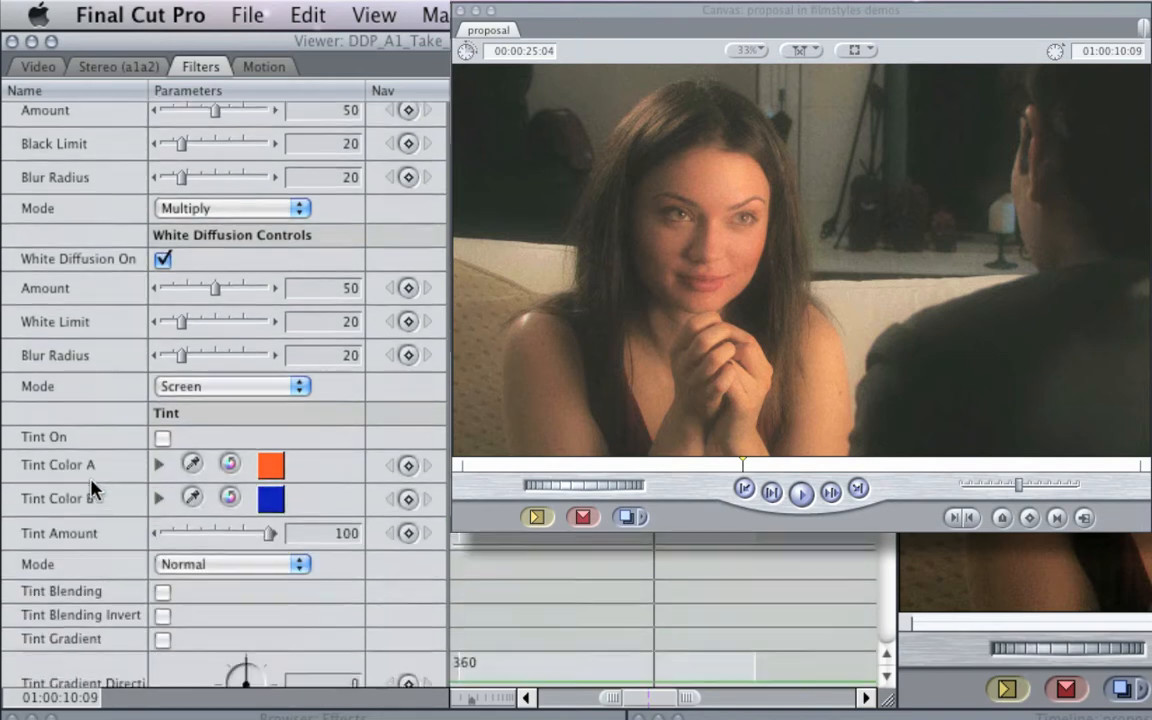
{"action": "scroll", "coordinate": [90, 487], "scroll_direction": "down", "scroll_amount": 2}
{"action": "scroll", "coordinate": [90, 487], "scroll_direction": "up", "scroll_amount": 7}
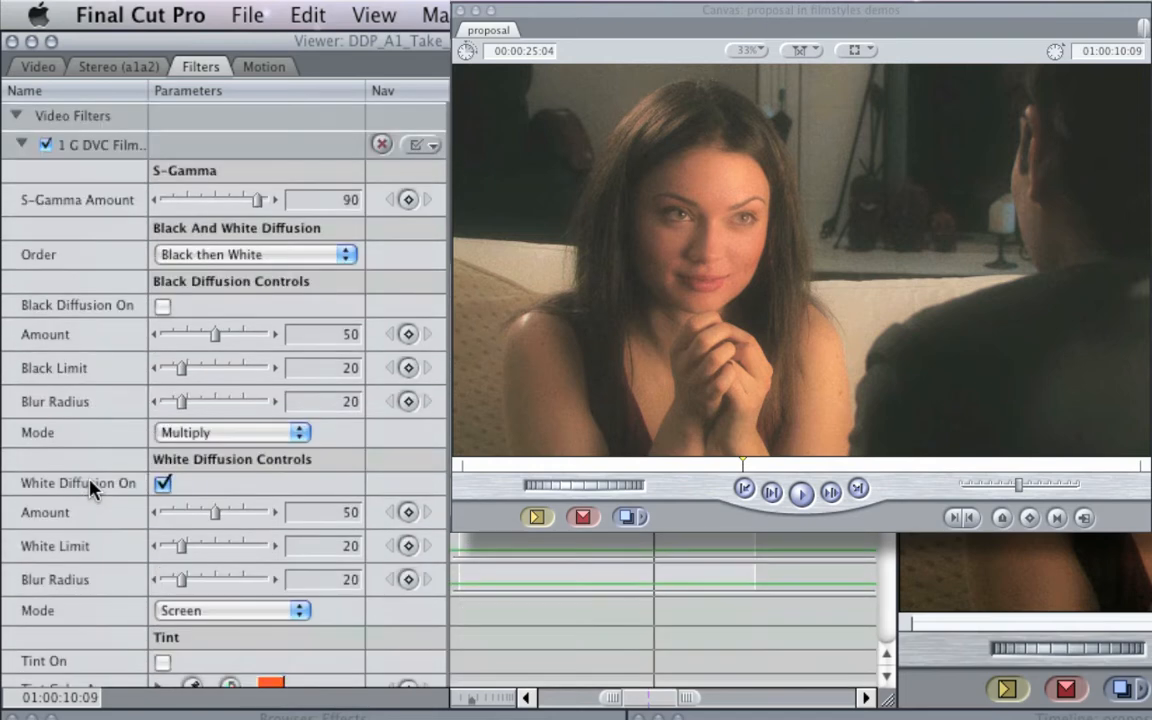
{"action": "left_click", "coordinate": [45, 145]}
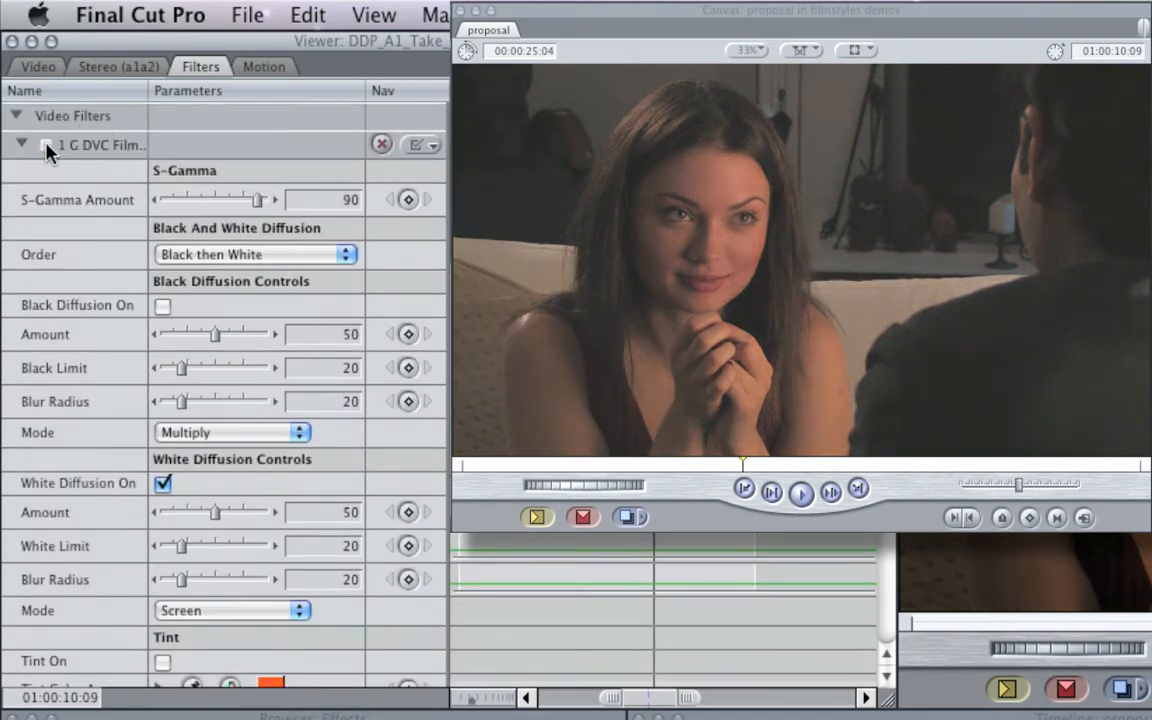
{"action": "left_click", "coordinate": [45, 145]}
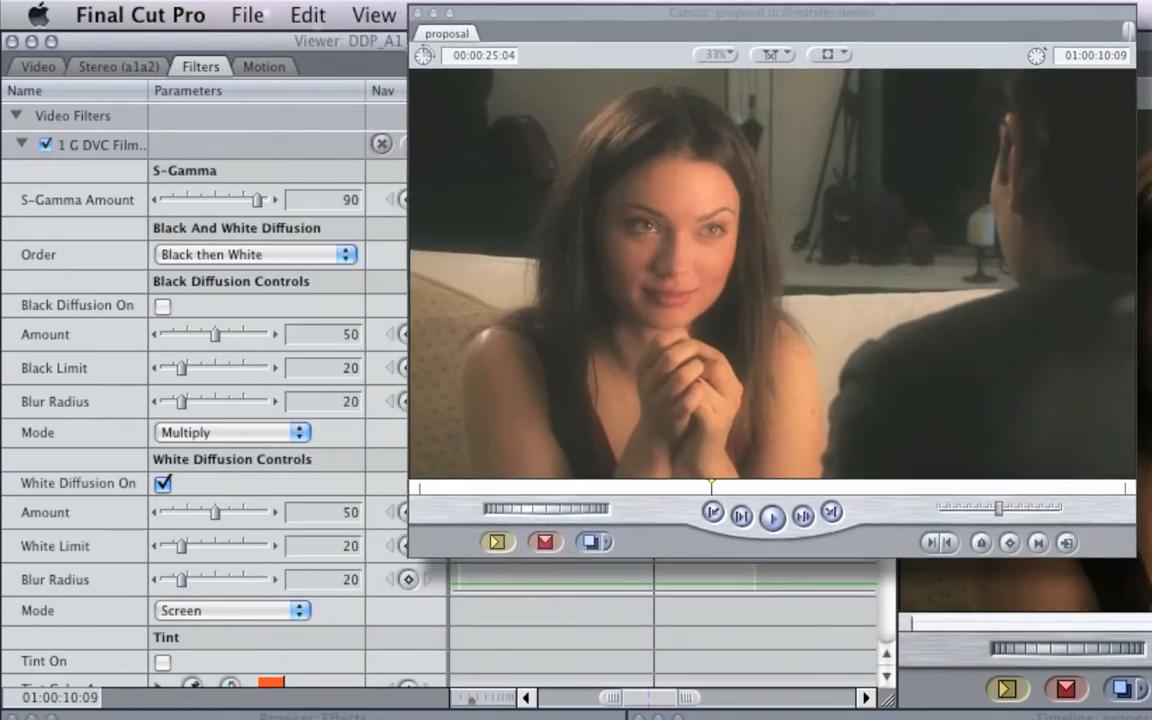
In the second filter, G DVC 35mm DOF, set Darken to 88 and Feather to 0 to reveal the oval's outline.
{"action": "scroll", "coordinate": [228, 490], "scroll_direction": "down", "scroll_amount": 10}
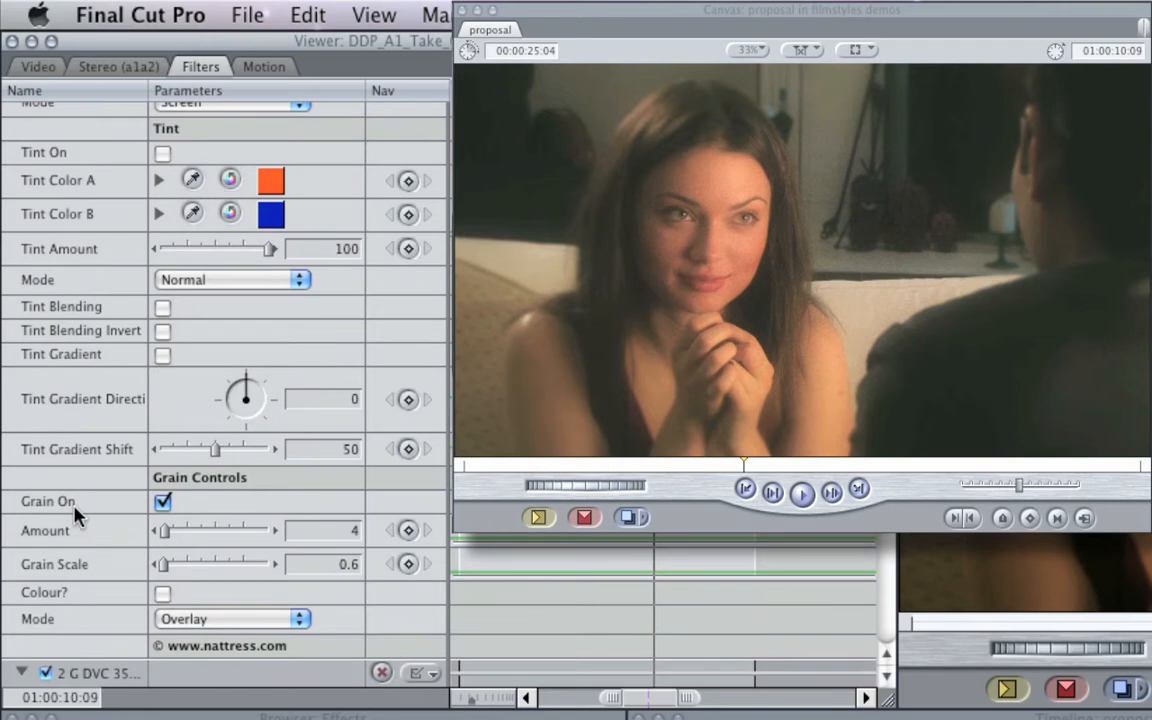
{"action": "scroll", "coordinate": [90, 540], "scroll_direction": "down", "scroll_amount": 5}
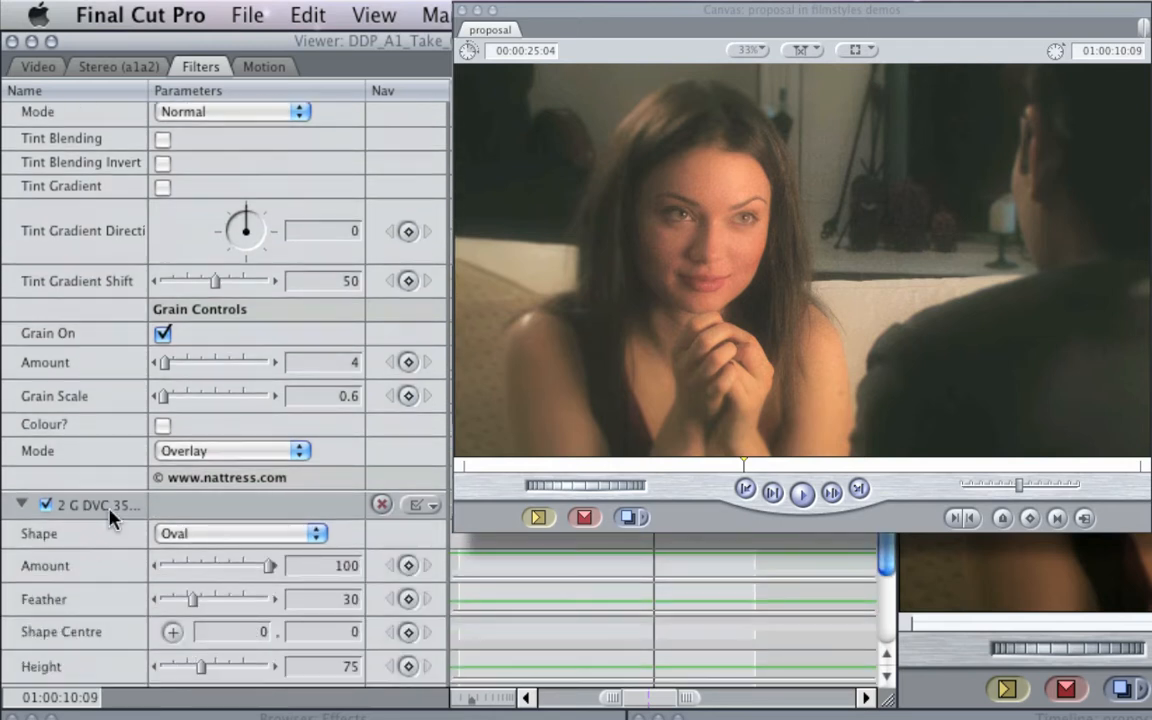
{"action": "scroll", "coordinate": [95, 570], "scroll_direction": "down", "scroll_amount": 5}
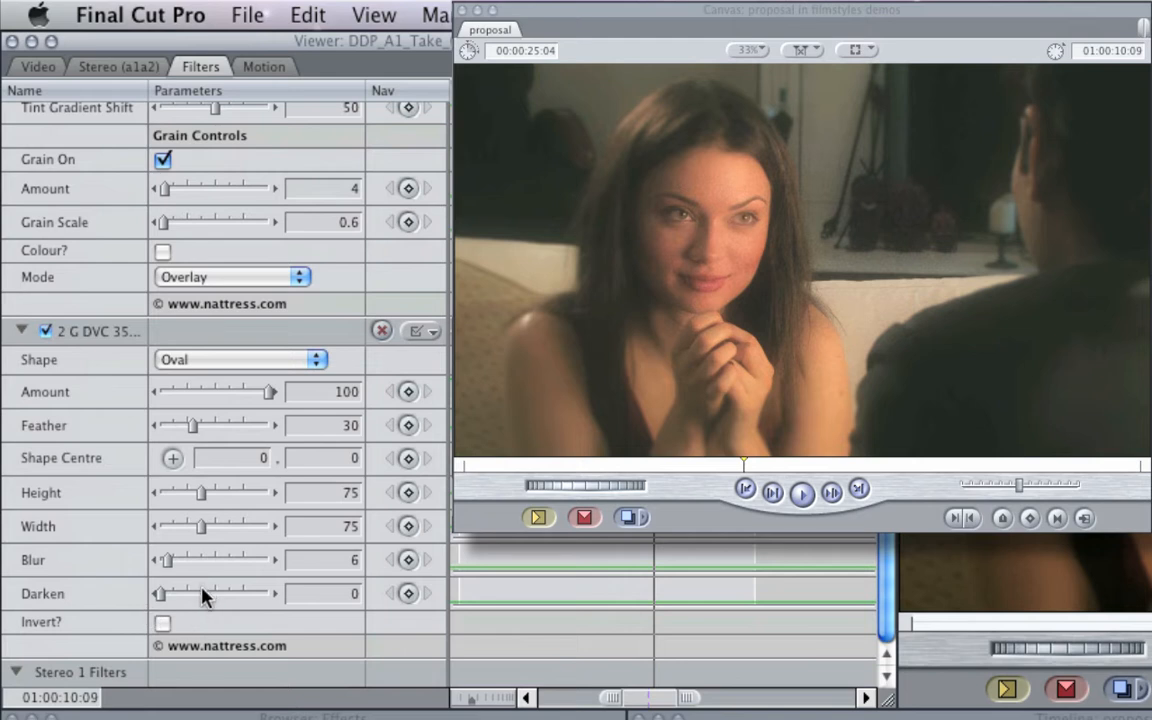
{"action": "left_click_drag", "start_coordinate": [205, 594], "coordinate": [257, 594]}
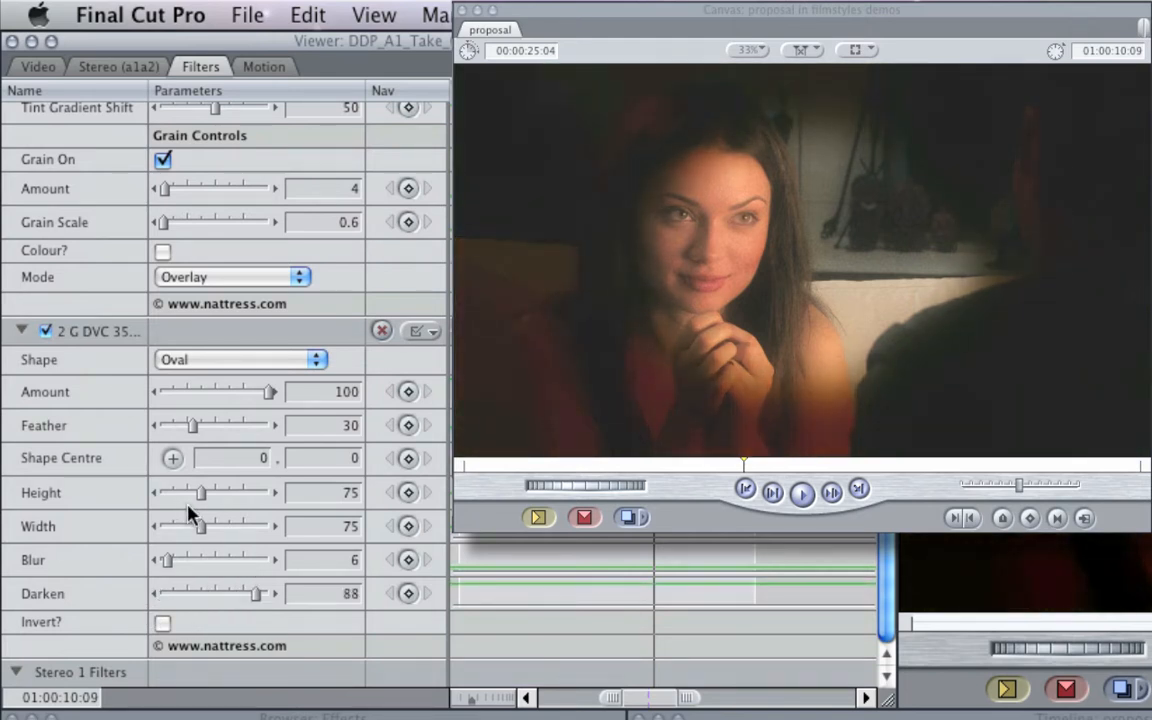
{"action": "left_click_drag", "start_coordinate": [185, 427], "coordinate": [134, 424]}
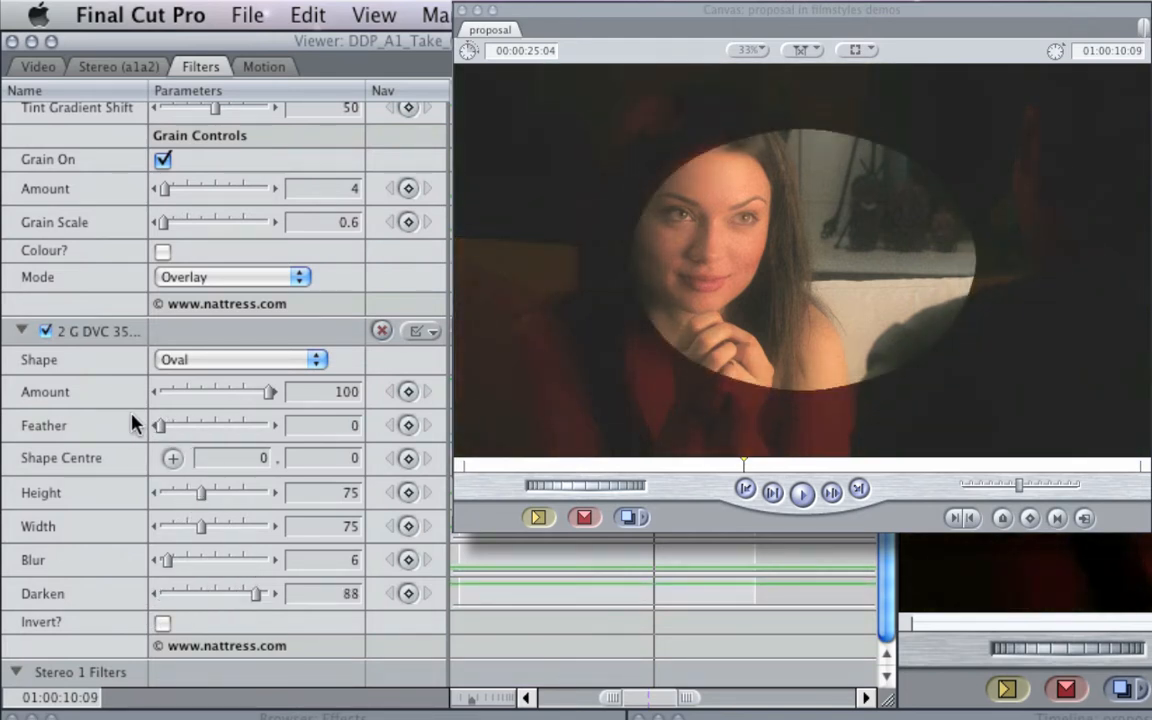
Position the oval's centre on the woman at about -183.4, 147.82, with Height 123 and Width 78.
{"action": "left_click", "coordinate": [173, 459]}
{"action": "left_click", "coordinate": [735, 307]}
{"action": "left_click_drag", "start_coordinate": [735, 307], "coordinate": [716, 307]}
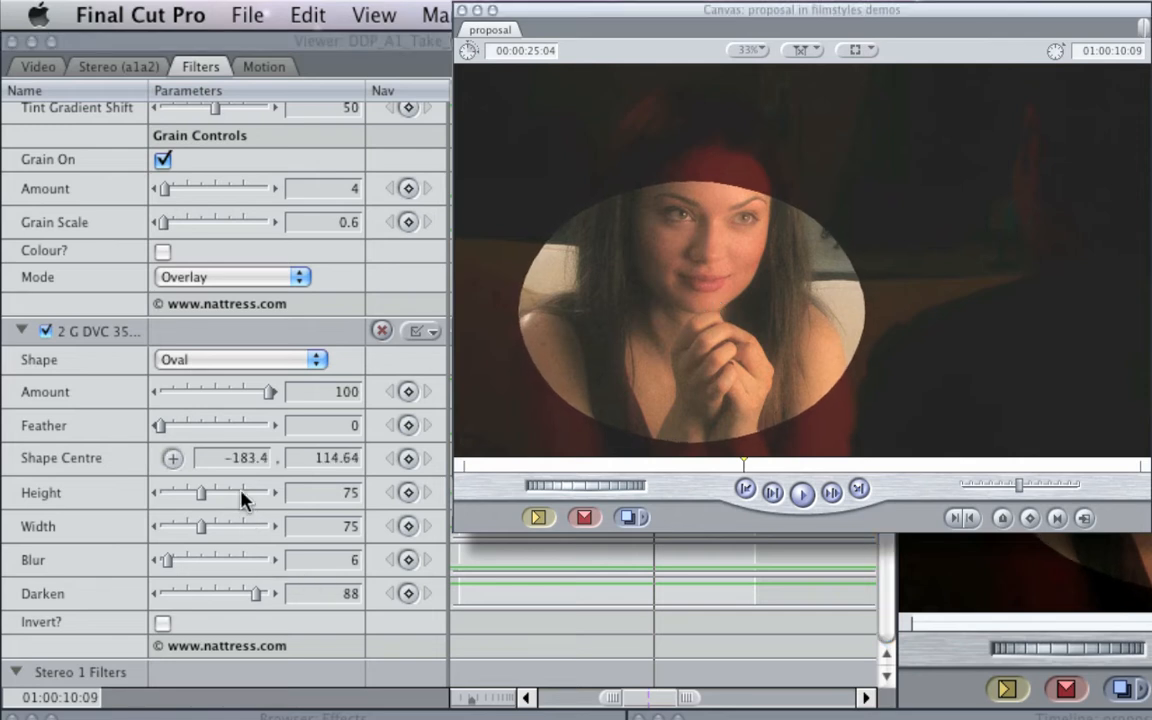
{"action": "left_click_drag", "start_coordinate": [231, 494], "coordinate": [216, 526]}
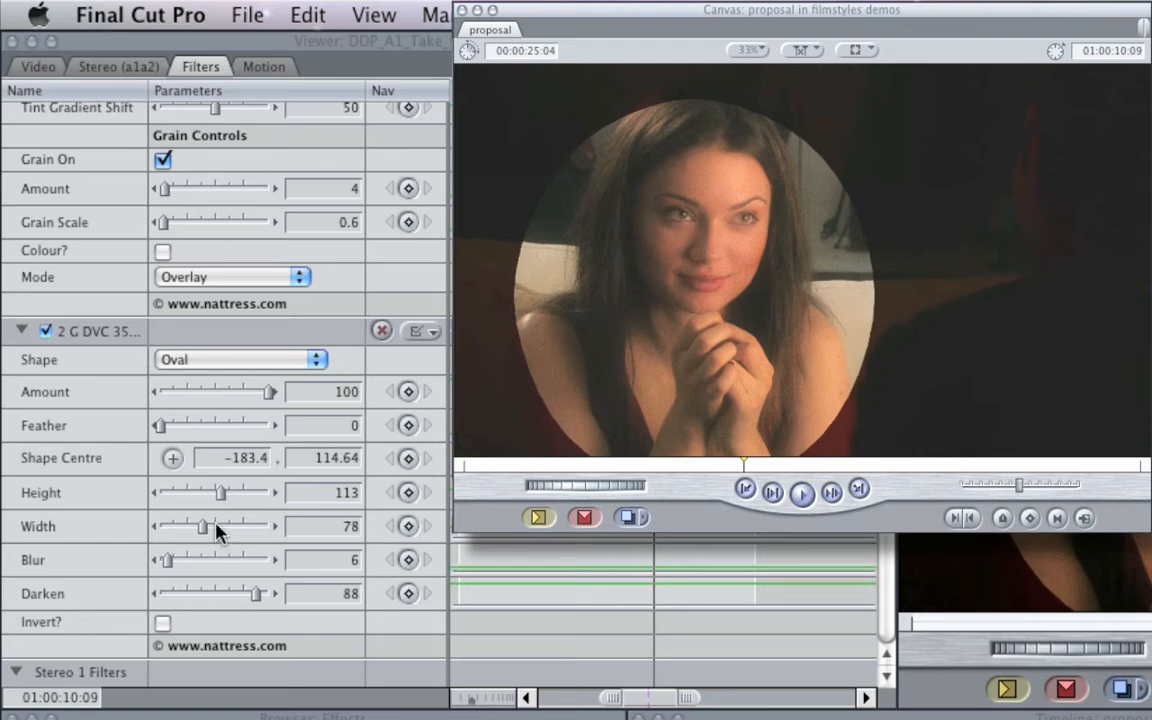
{"action": "left_click", "coordinate": [173, 458]}
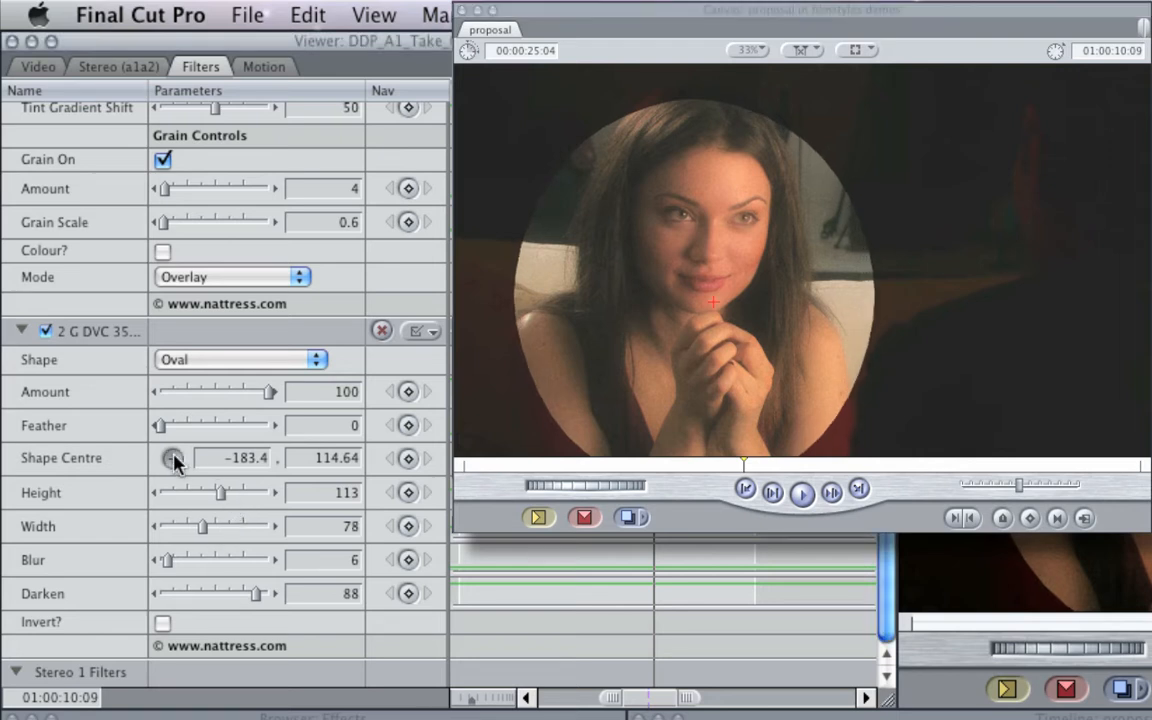
{"action": "left_click", "coordinate": [713, 318]}
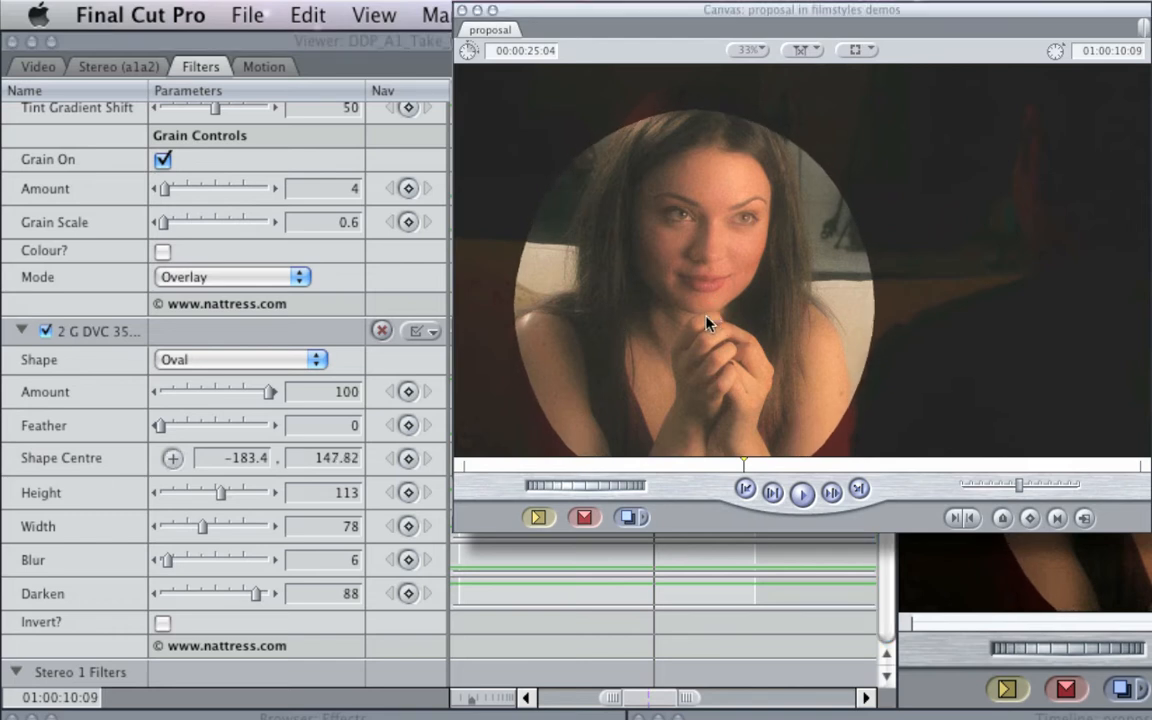
{"action": "left_click", "coordinate": [245, 499]}
{"action": "left_click_drag", "start_coordinate": [244, 492], "coordinate": [243, 491]}
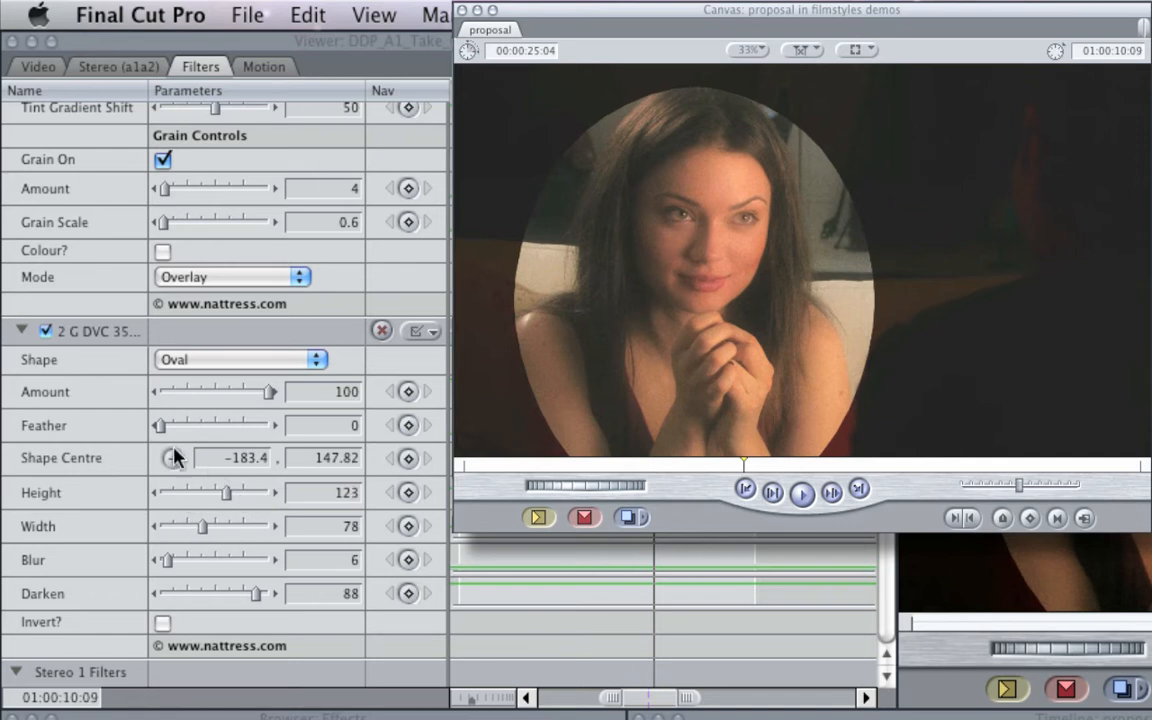
Set the oval's Feather to 48 and Darken to 0 in the depth-of-field filter.
{"action": "left_click_drag", "start_coordinate": [178, 430], "coordinate": [193, 429]}
{"action": "left_click", "coordinate": [160, 594]}
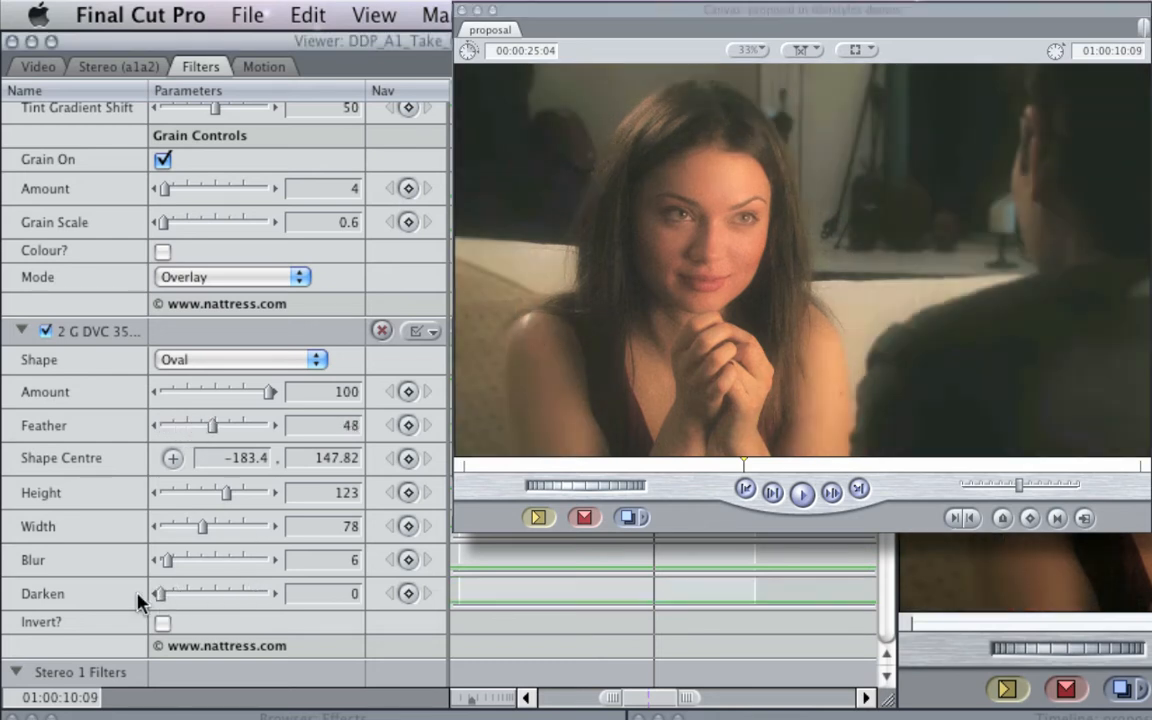
Try Blur amounts from 0 to 35 in the depth-of-field filter, and bring Blur to 26.
{"action": "left_click_drag", "start_coordinate": [188, 563], "coordinate": [137, 564]}
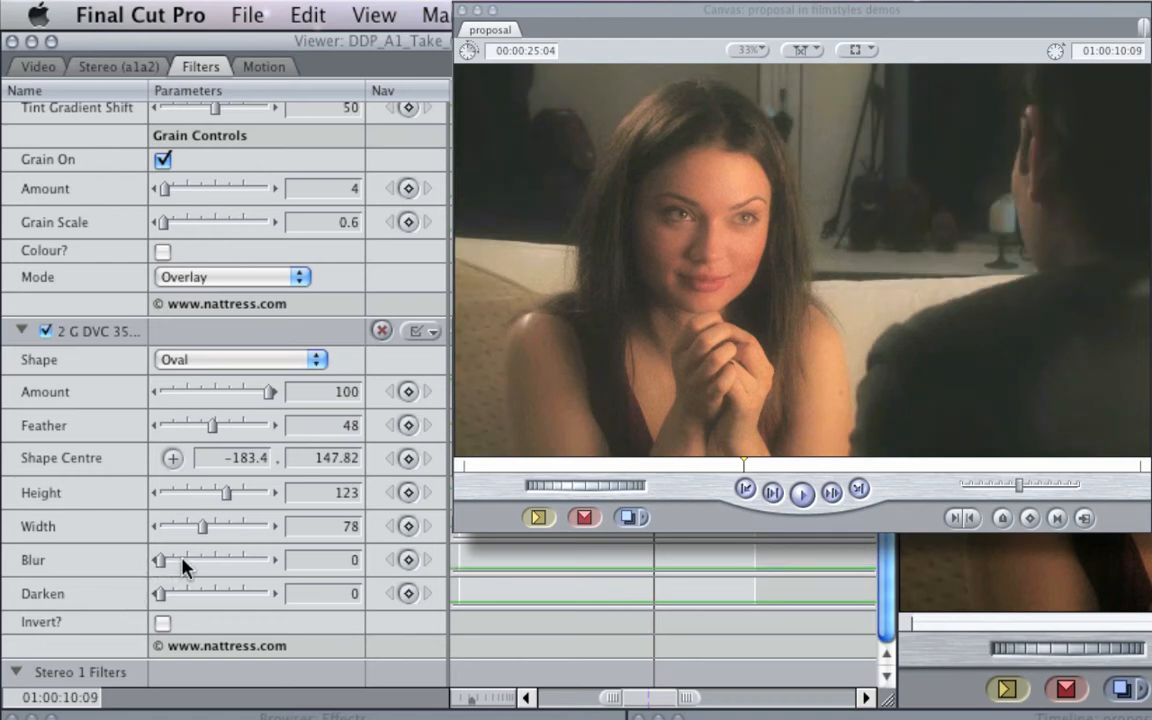
{"action": "left_click_drag", "start_coordinate": [182, 562], "coordinate": [182, 562]}
{"action": "scroll", "coordinate": [182, 562], "scroll_direction": "down", "scroll_amount": 7}
{"action": "scroll", "coordinate": [182, 563], "scroll_direction": "up", "scroll_amount": 8}
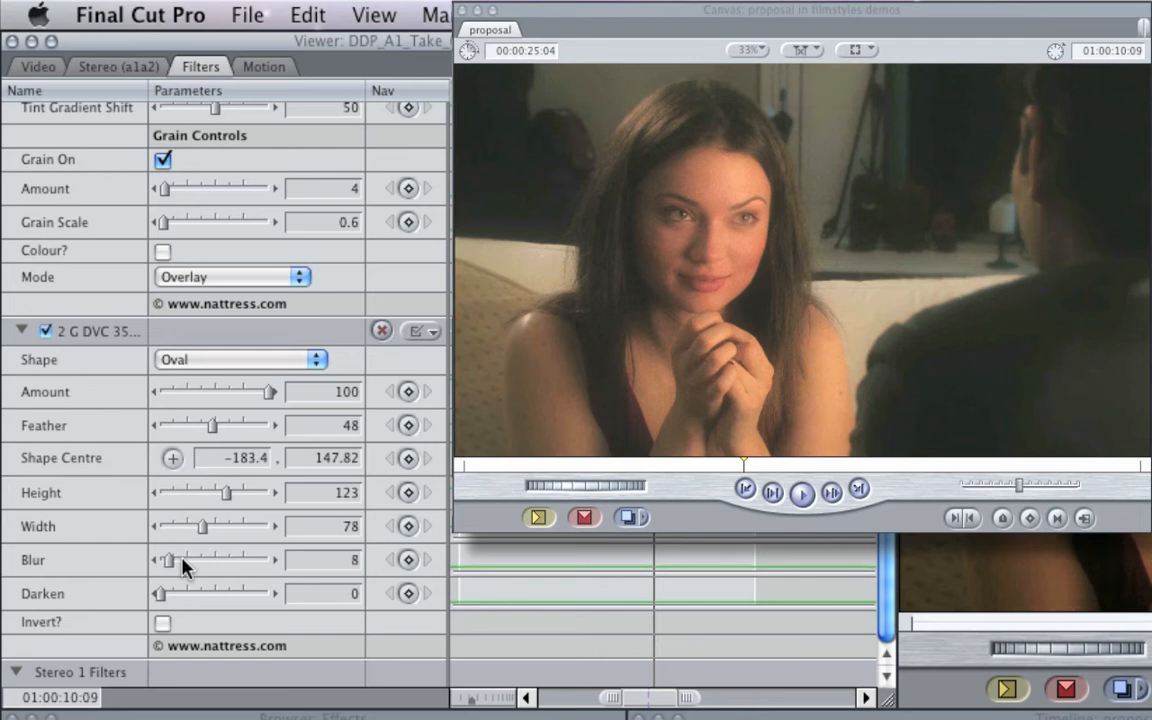
{"action": "left_click_drag", "start_coordinate": [180, 559], "coordinate": [184, 566]}
{"action": "scroll", "coordinate": [182, 565], "scroll_direction": "up", "scroll_amount": 2}
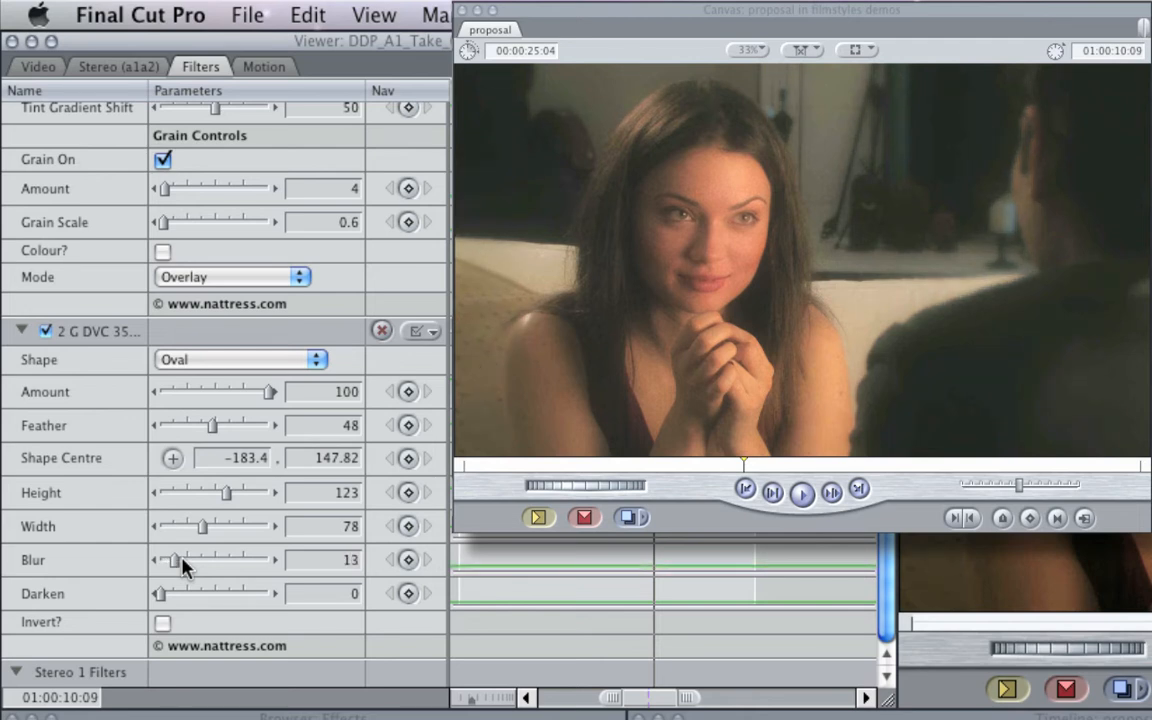
{"action": "scroll", "coordinate": [183, 565], "scroll_direction": "up", "scroll_amount": 8}
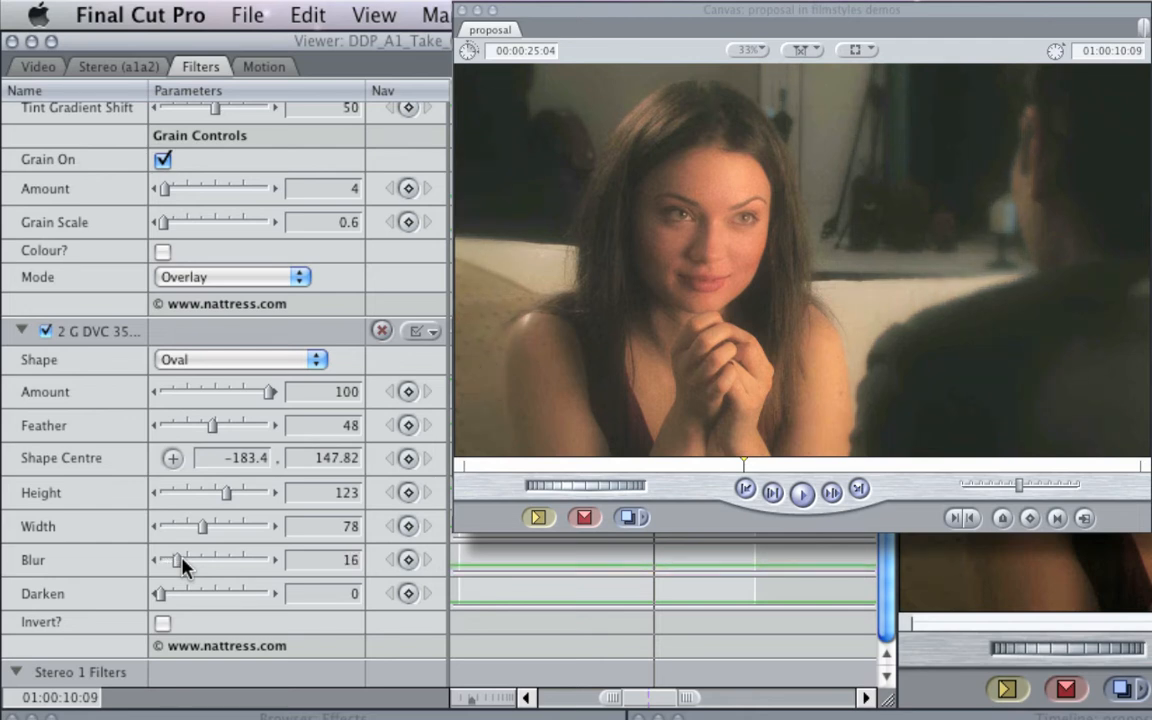
{"action": "scroll", "coordinate": [183, 566], "scroll_direction": "up", "scroll_amount": 10}
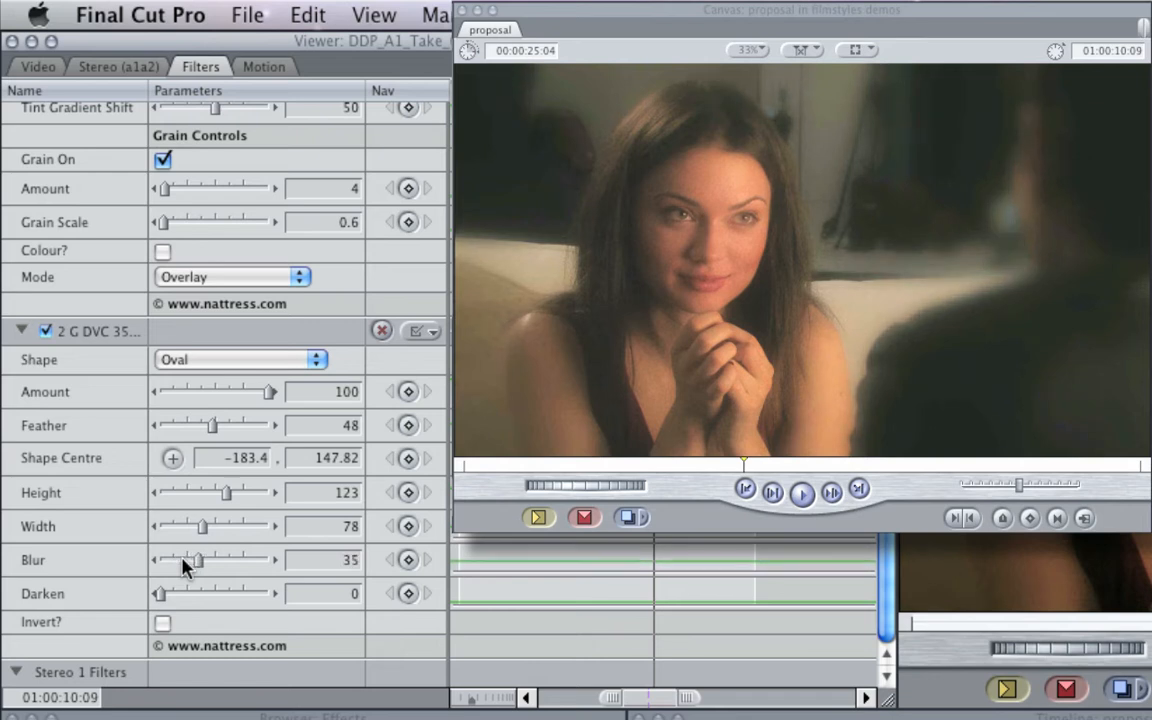
{"action": "scroll", "coordinate": [183, 565], "scroll_direction": "up", "scroll_amount": 1}
{"action": "scroll", "coordinate": [183, 565], "scroll_direction": "down", "scroll_amount": 12}
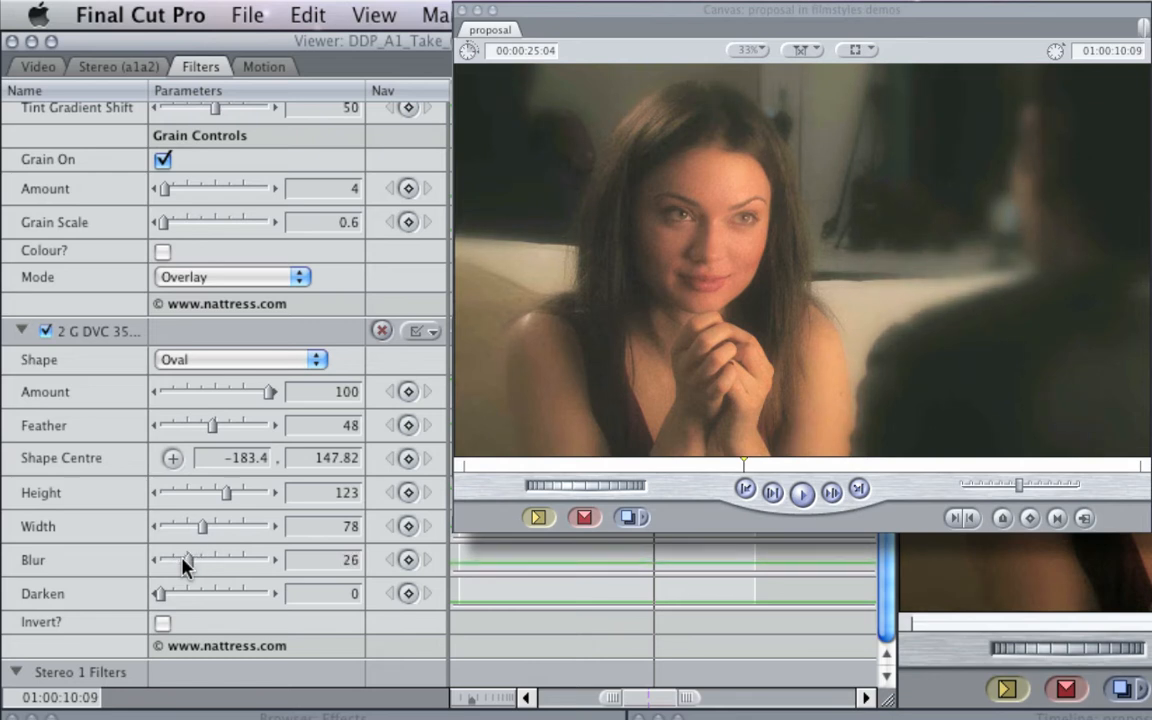
Set the depth-of-field filter's Blur to 10 and preview the graded close-up of the woman around 01:00:10.
{"action": "scroll", "coordinate": [183, 565], "scroll_direction": "down", "scroll_amount": 9}
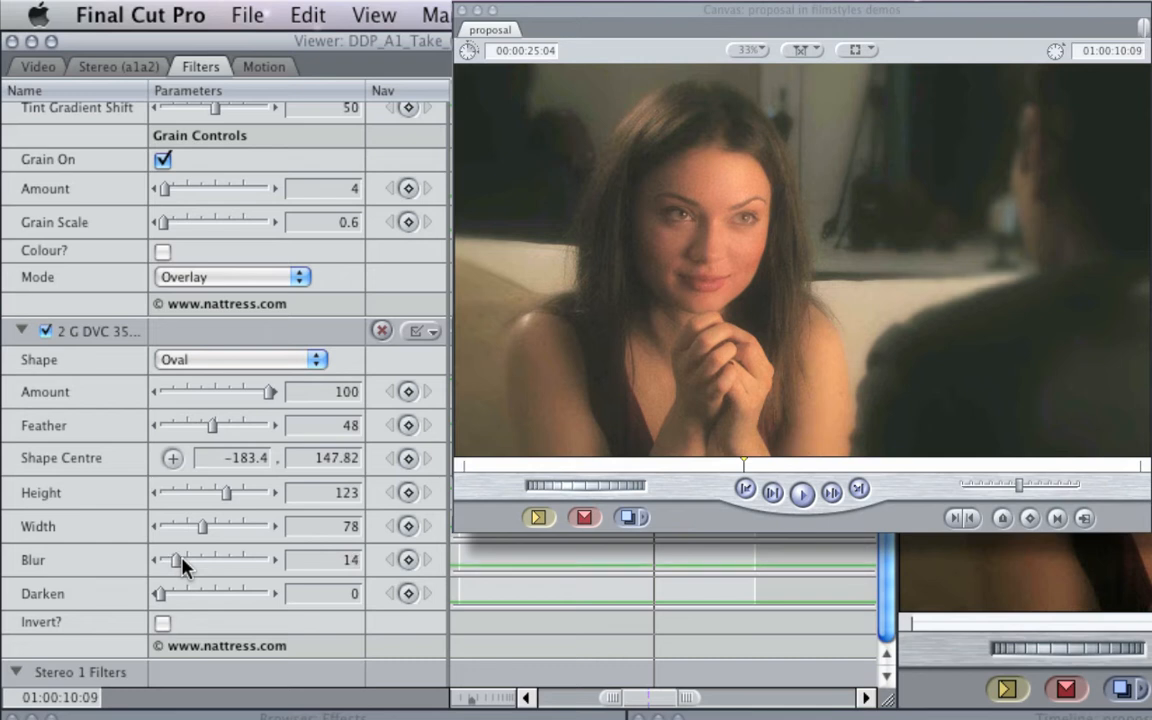
{"action": "scroll", "coordinate": [183, 566], "scroll_direction": "up", "scroll_amount": 2}
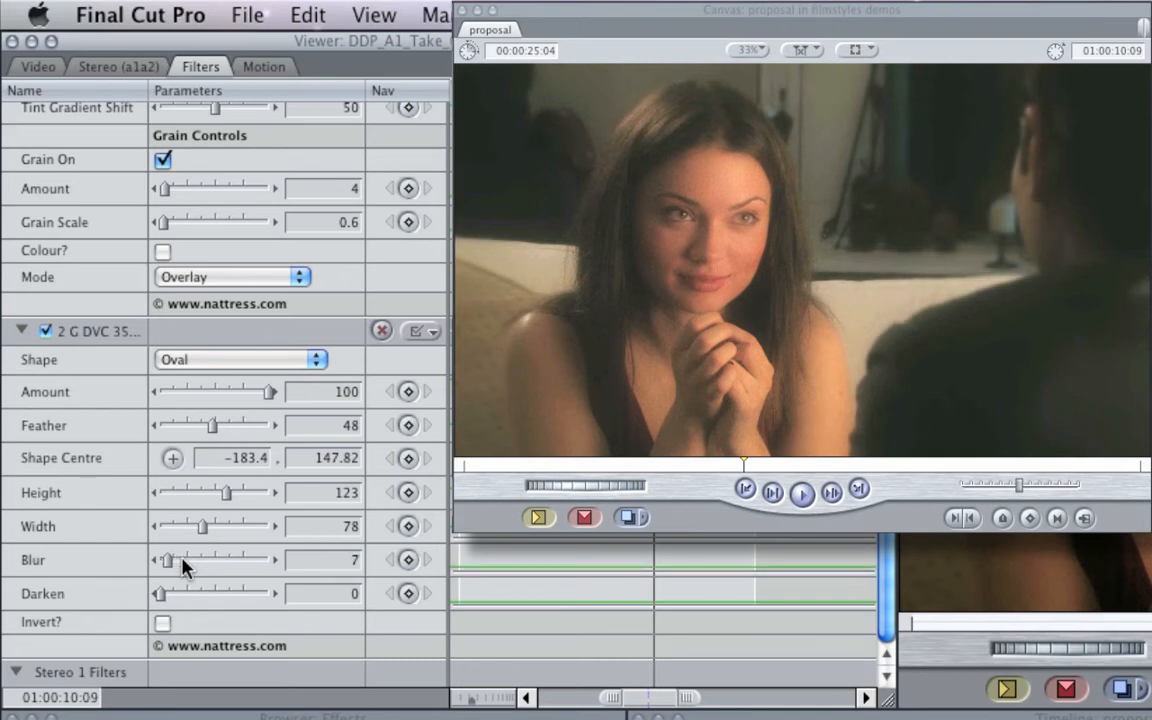
{"action": "scroll", "coordinate": [183, 566], "scroll_direction": "up", "scroll_amount": 2}
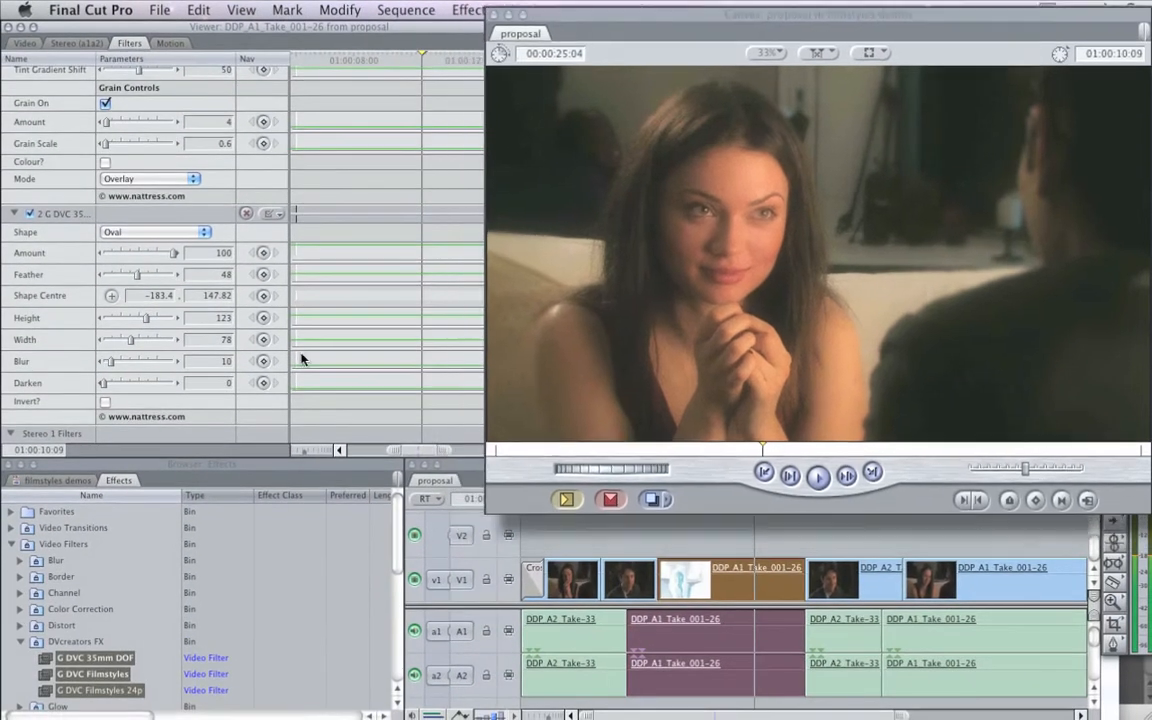
{"action": "scroll", "coordinate": [61, 341], "scroll_direction": "up", "scroll_amount": 5}
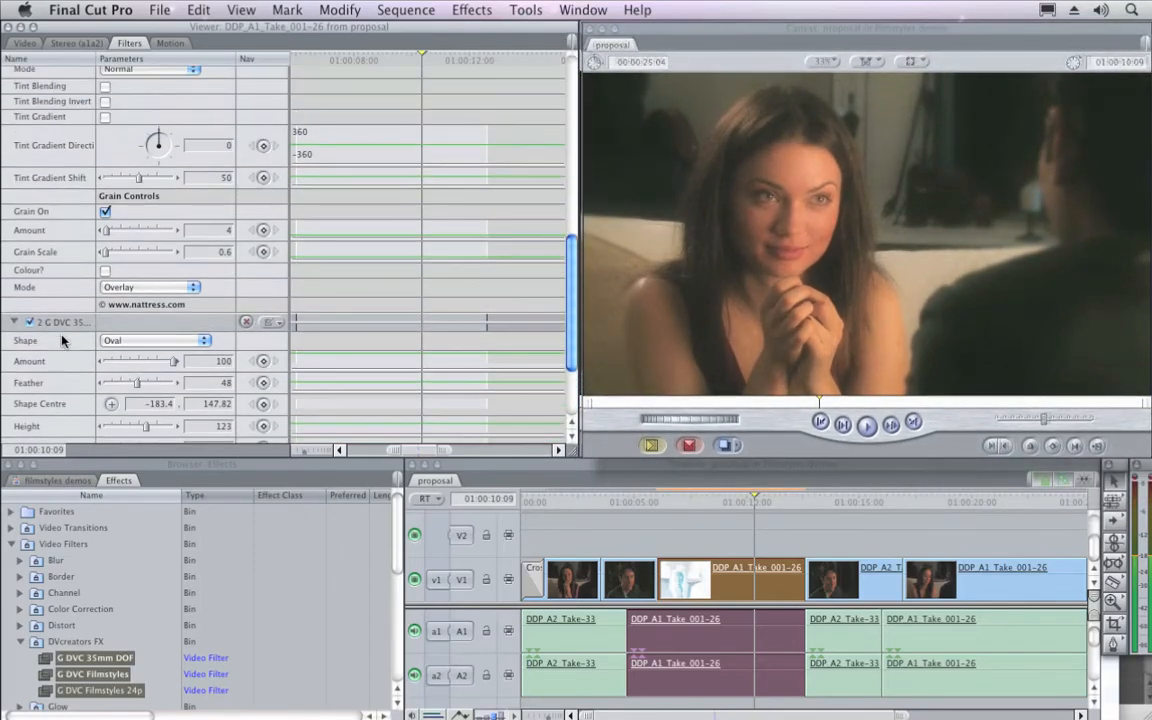
{"action": "scroll", "coordinate": [61, 341], "scroll_direction": "up", "scroll_amount": 2}
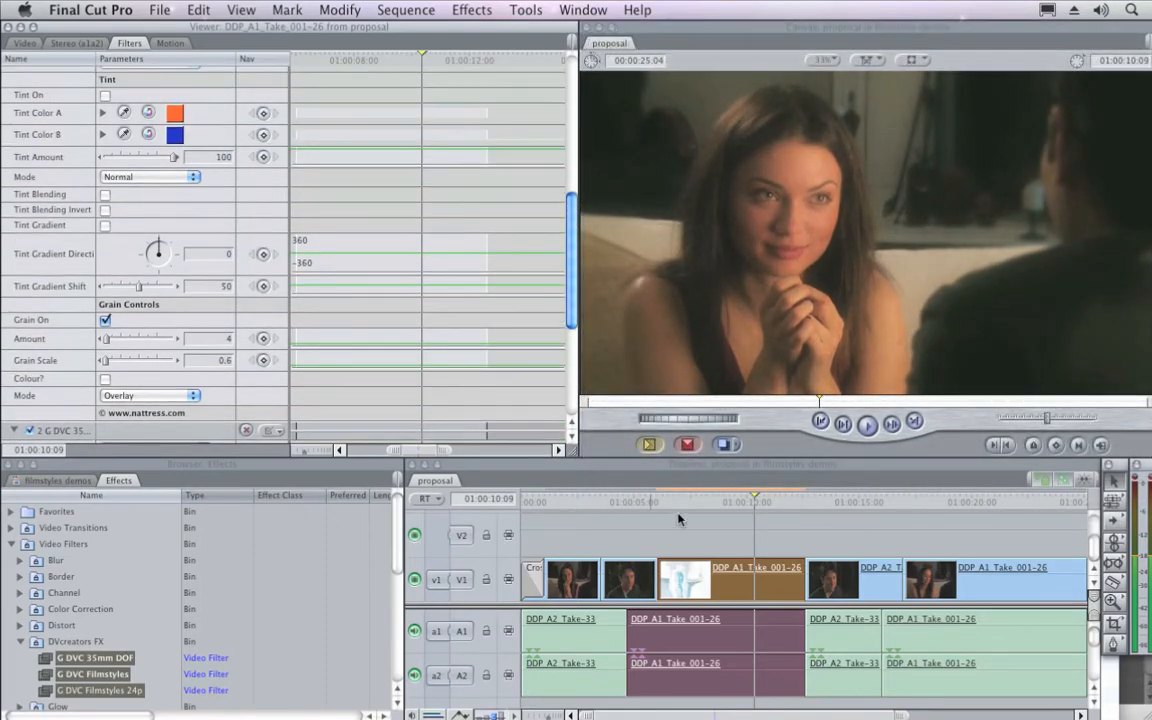
{"action": "left_click", "coordinate": [738, 506]}
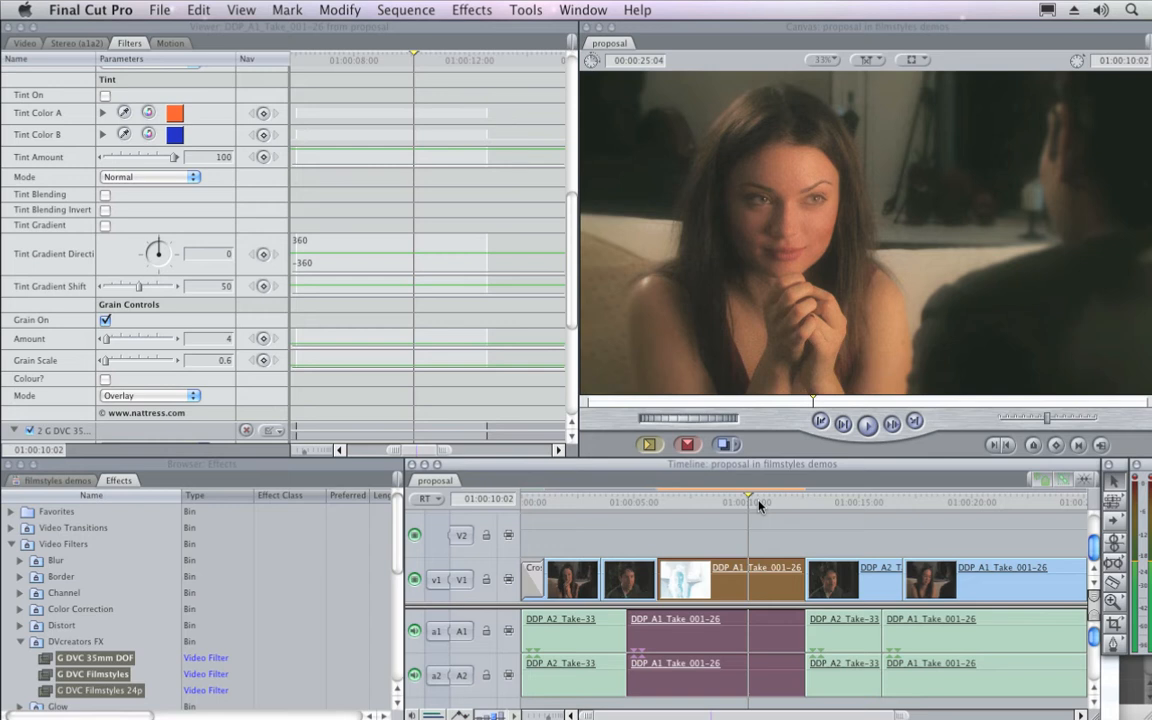
{"action": "mouse_move", "coordinate": [758, 505]}
{"action": "left_mouse_down"}
{"action": "mouse_move", "coordinate": [780, 505]}
{"action": "mouse_move", "coordinate": [765, 507]}
{"action": "left_mouse_up"}
{"action": "mouse_move", "coordinate": [745, 507]}
{"action": "left_mouse_down"}
{"action": "mouse_move", "coordinate": [688, 507]}
{"action": "mouse_move", "coordinate": [758, 505]}
{"action": "left_mouse_up"}
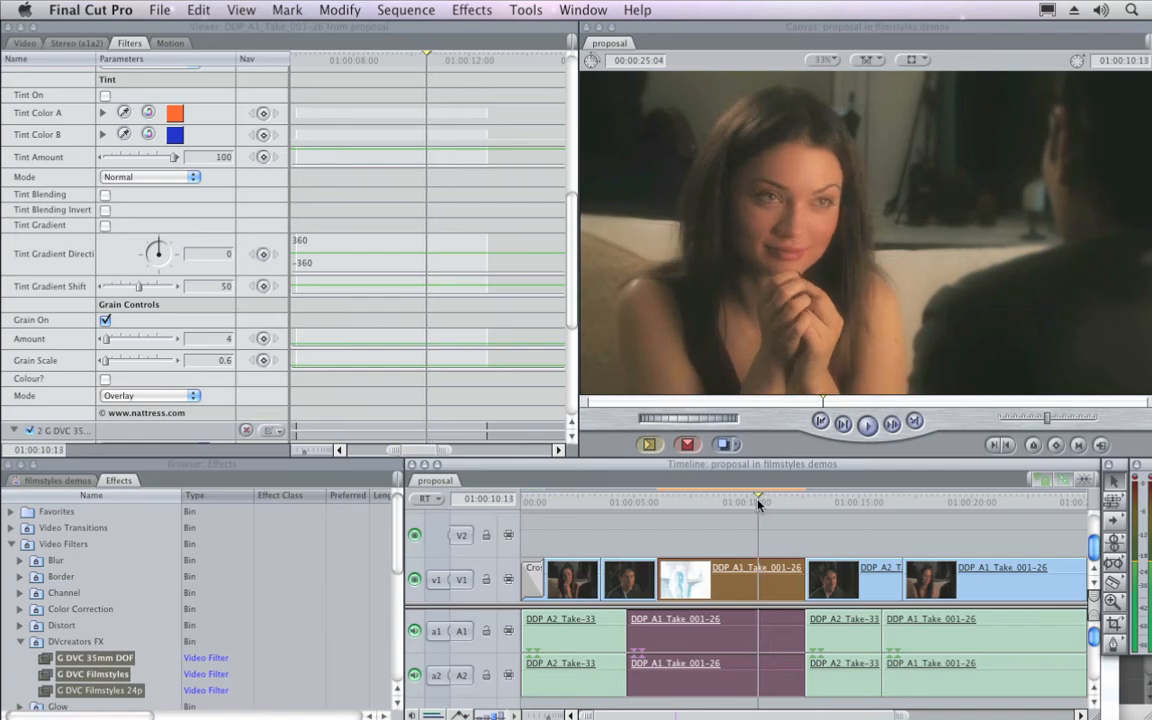
Try removing the Filters attribute from the graded close-up clip of the woman in the timeline.
{"action": "right_click", "coordinate": [716, 582]}
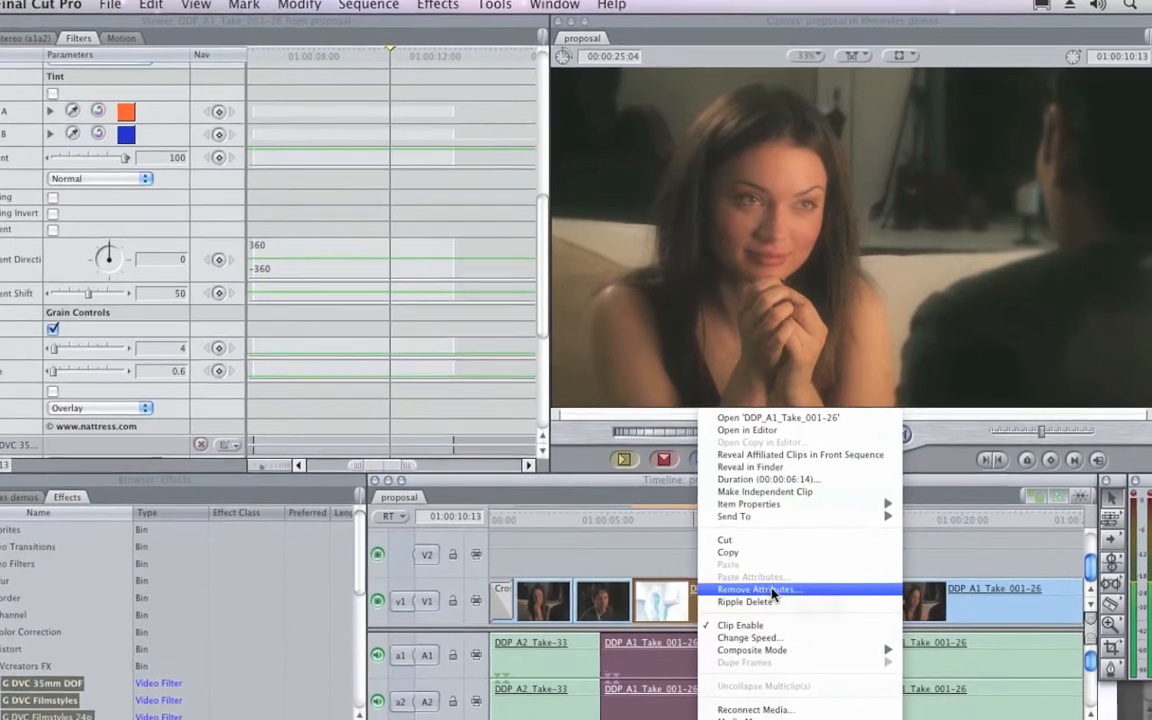
{"action": "left_click", "coordinate": [735, 568]}
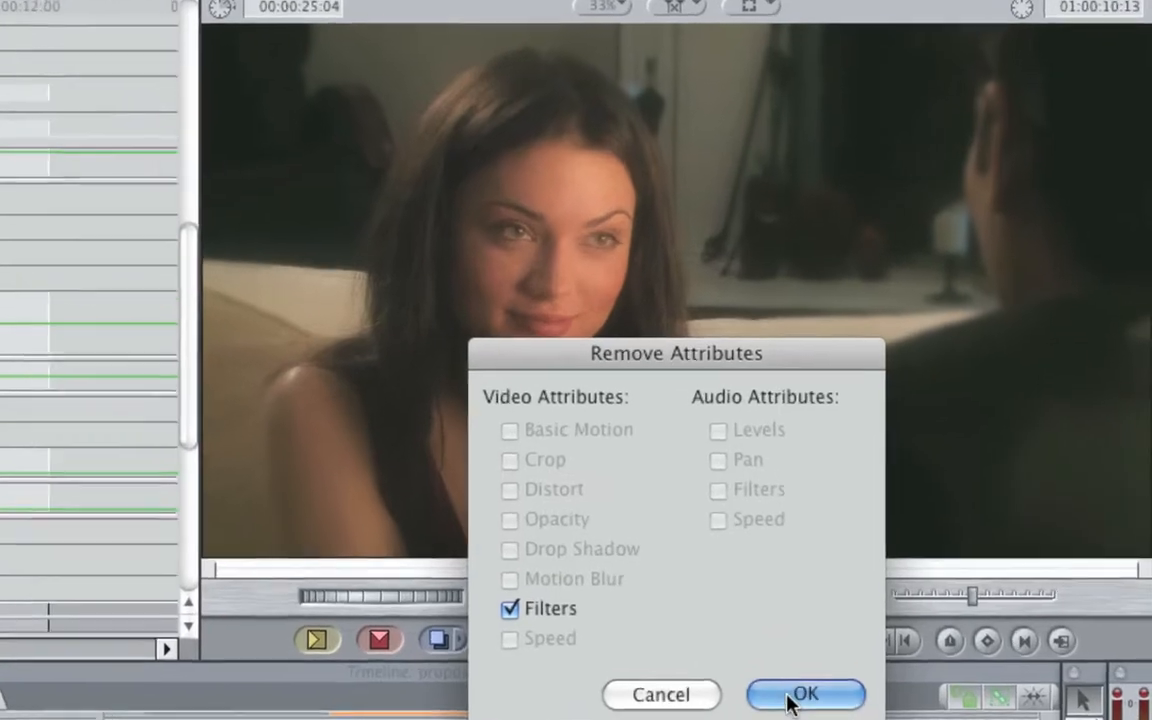
{"action": "left_click", "coordinate": [866, 597]}
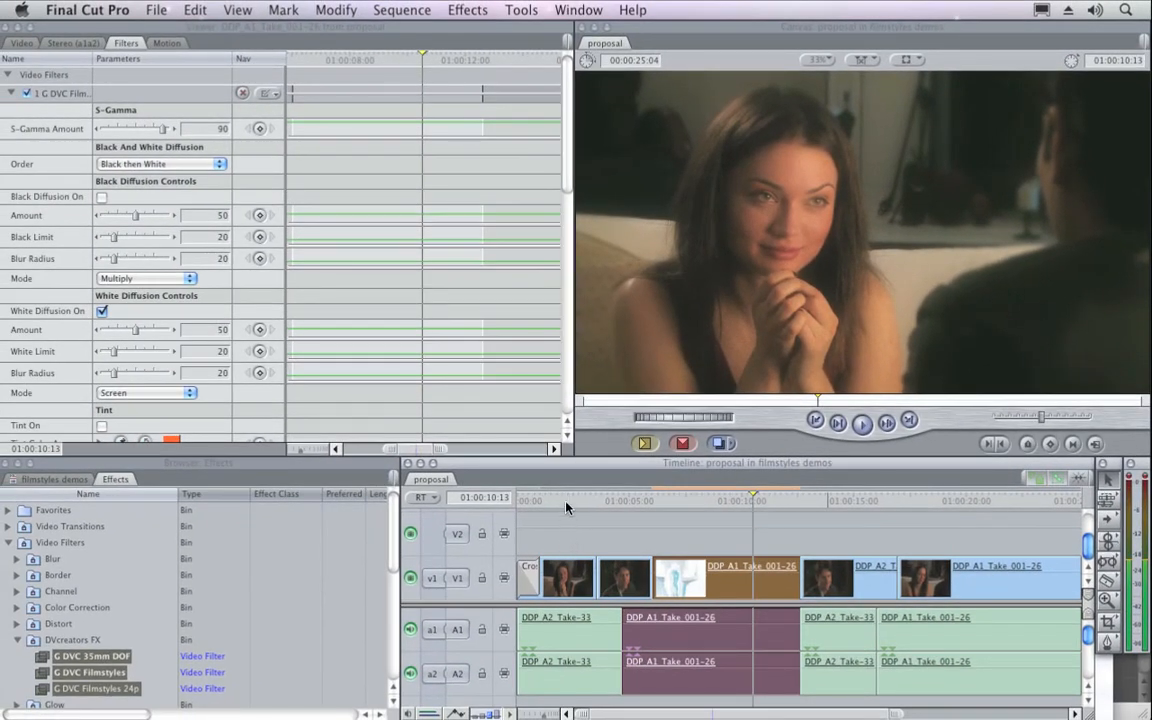
Go to the woman's last shot at about 01:00:18:17, deselect the graded clip and collapse the first filter's parameters.
{"action": "left_click", "coordinate": [567, 502]}
{"action": "left_click", "coordinate": [935, 501]}
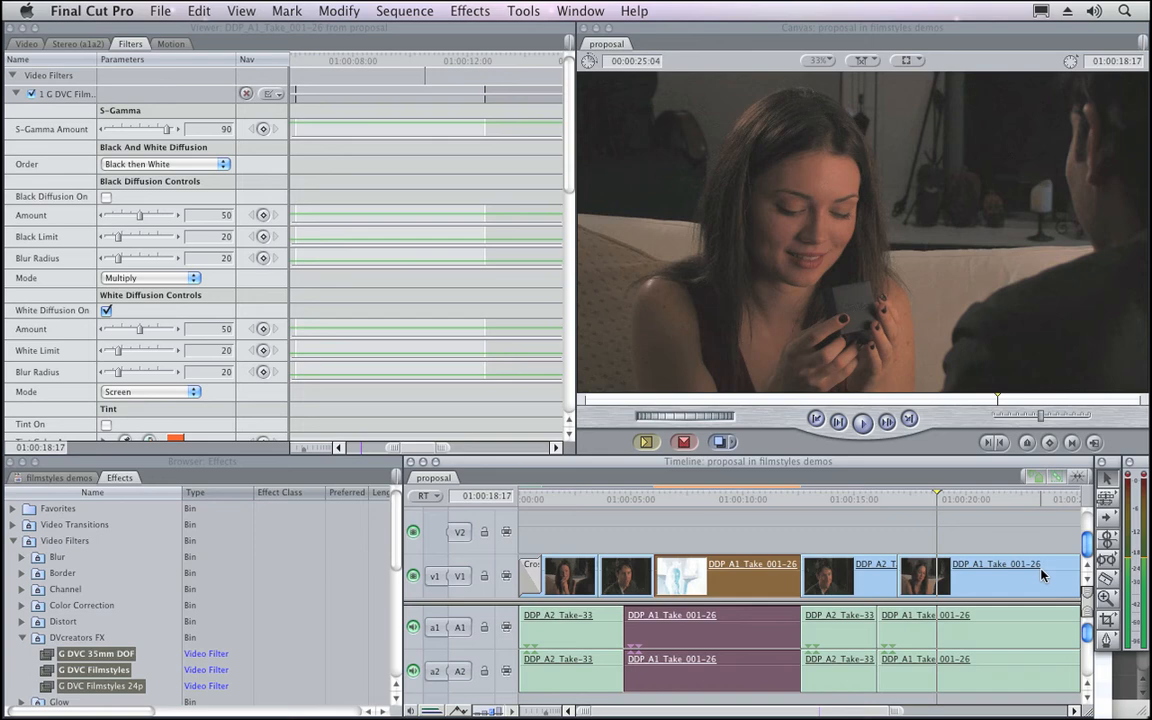
{"action": "left_click", "coordinate": [812, 542]}
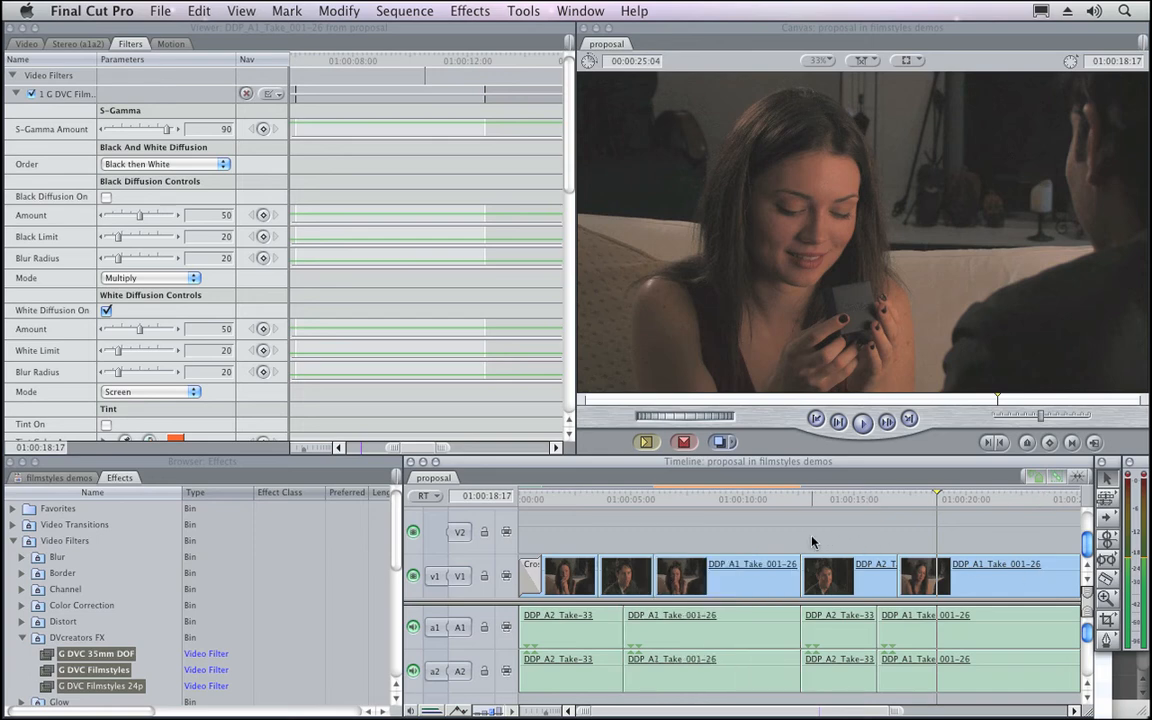
{"action": "left_click", "coordinate": [15, 93]}
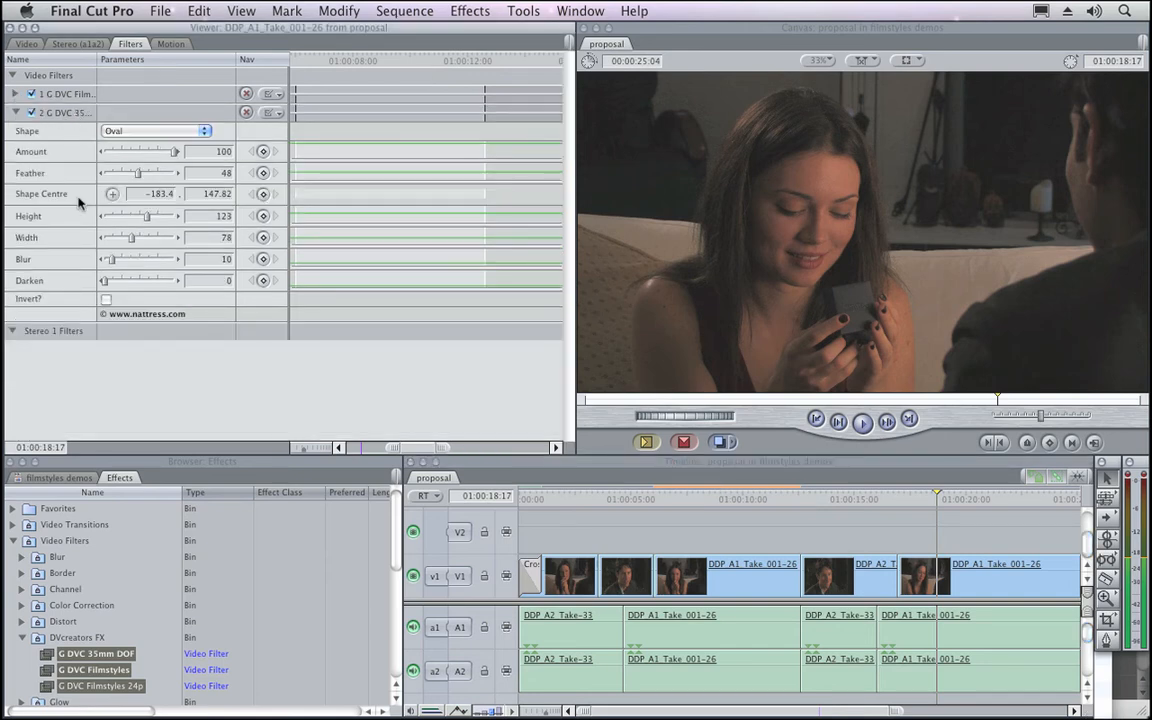
Create a new bin named "90 romantic" in the effects Favorites.
{"action": "double_click", "coordinate": [57, 508]}
{"action": "right_click", "coordinate": [215, 438]}
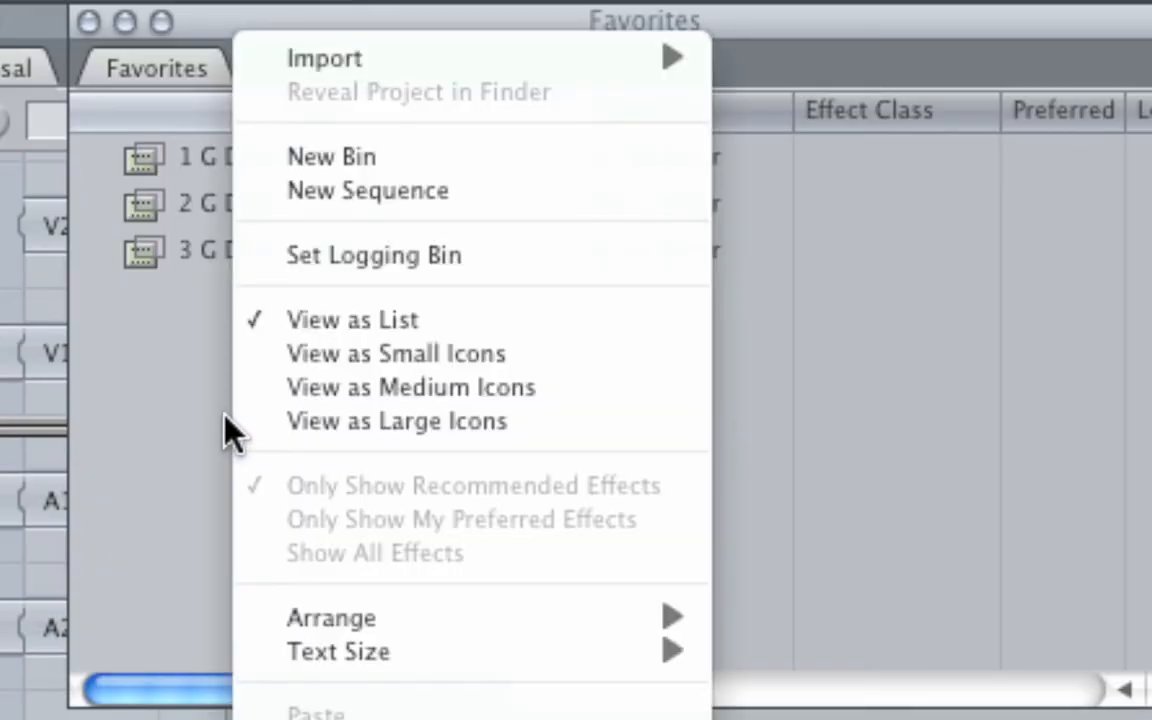
{"action": "left_click", "coordinate": [352, 170]}
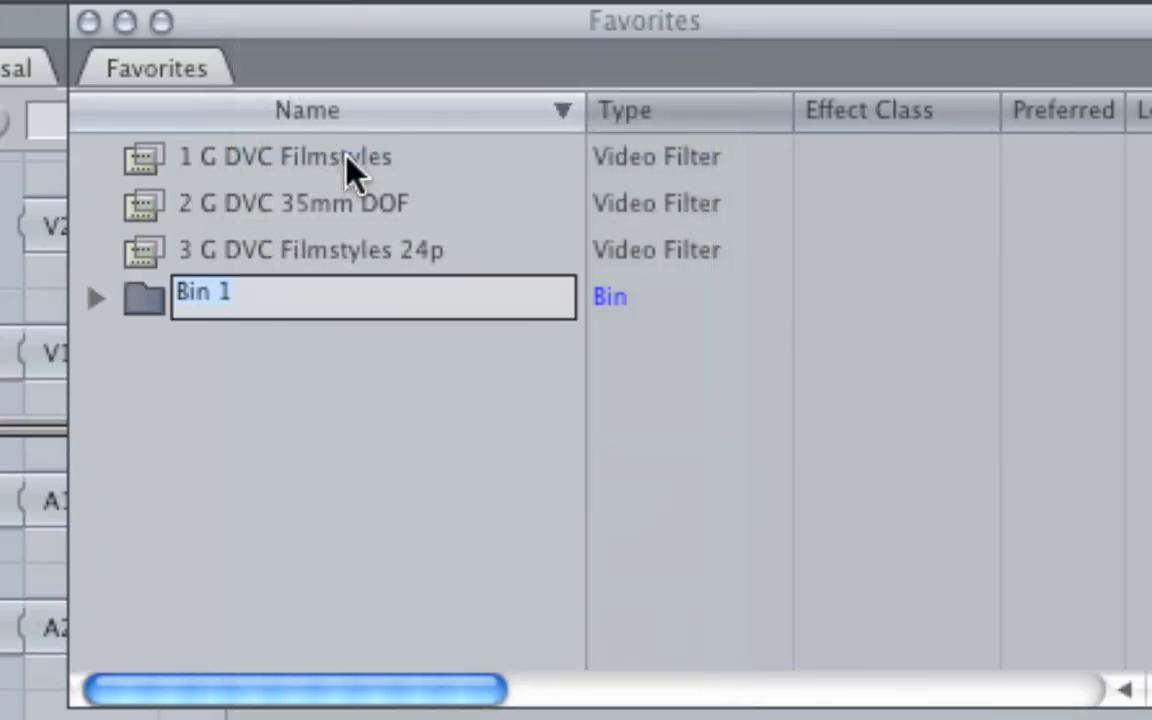
{"action": "type", "text": "rm"}
{"action": "key", "text": "BackSpace"}
{"action": "key", "text": "BackSpace"}
{"action": "type", "text": "90 romant"}
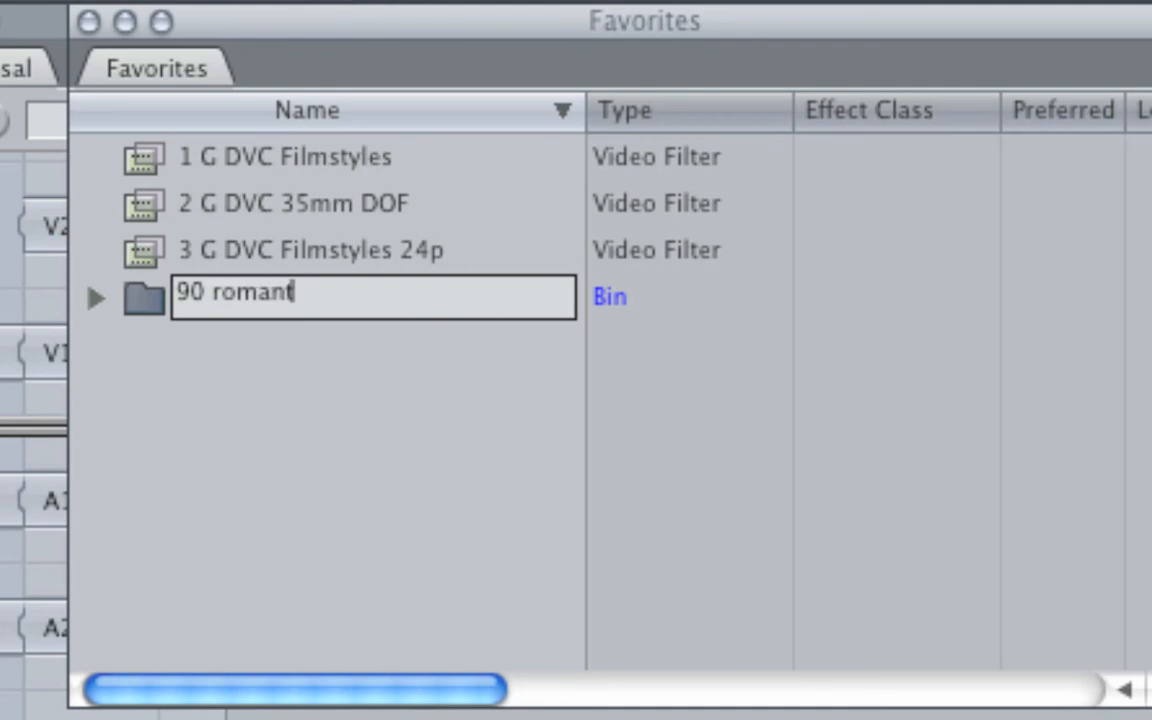
{"action": "type", "text": "ic"}
{"action": "key", "text": "Return"}
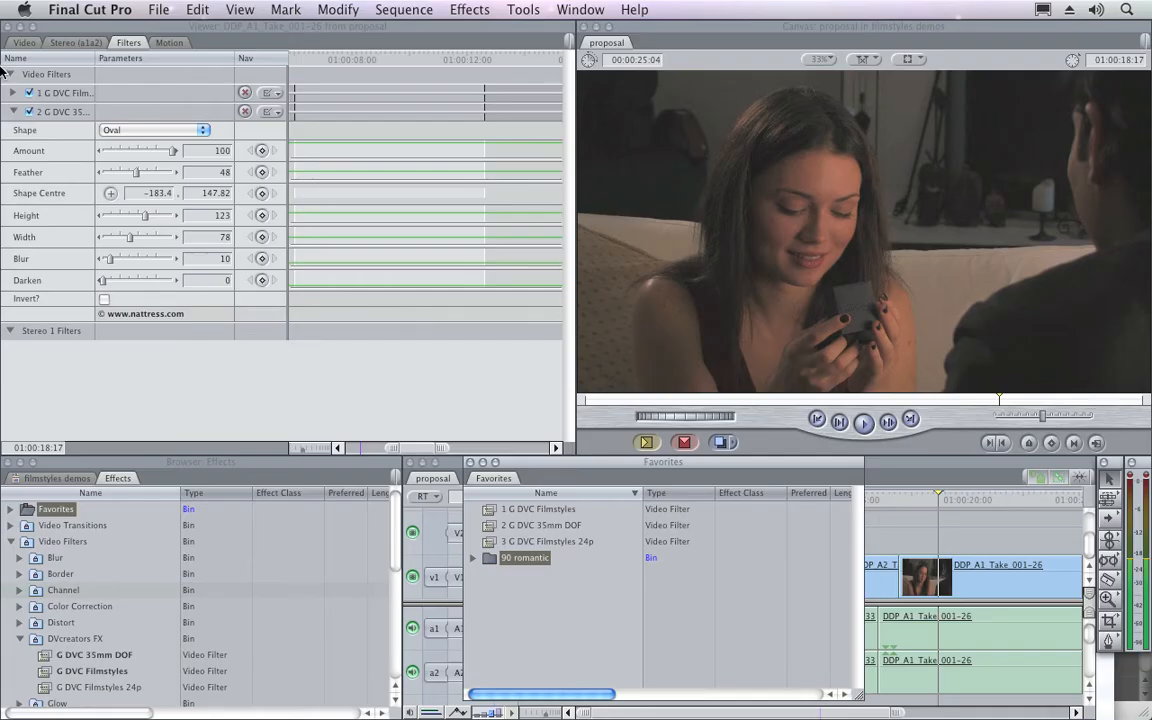
Save the configured G DVC Filmstyles and G DVC 35mm DOF filters into the 90 romantic bin and uncover the timeline.
{"action": "left_click", "coordinate": [59, 113]}
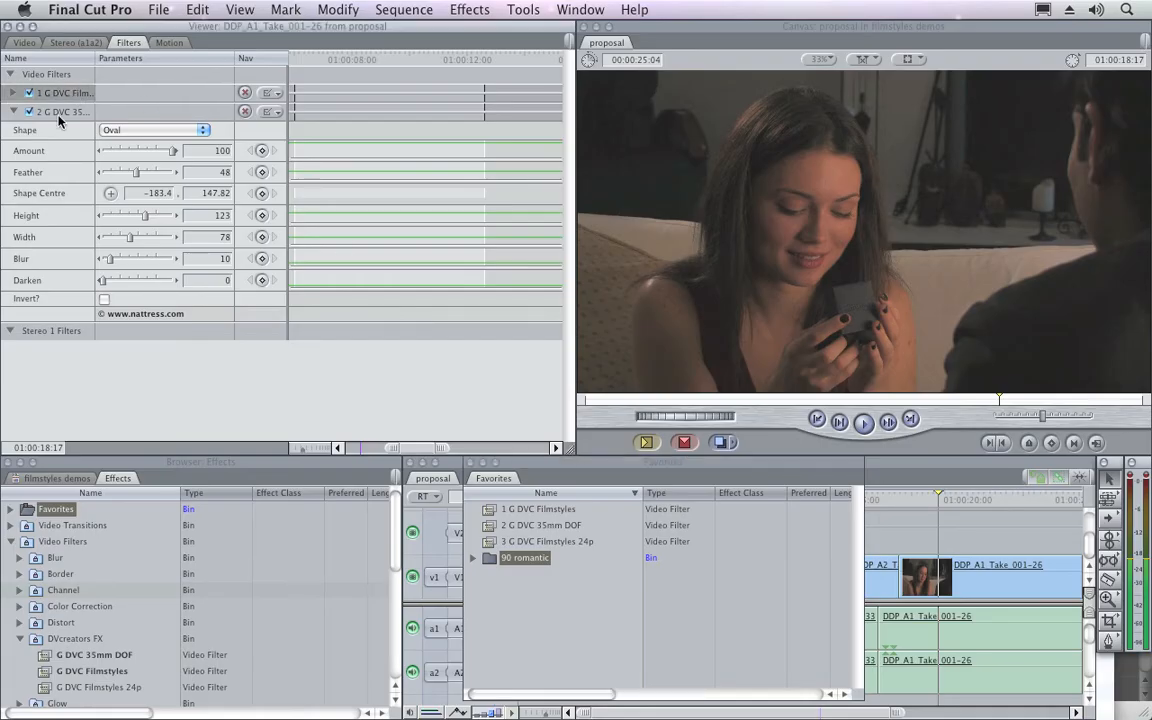
{"action": "left_click_drag", "start_coordinate": [58, 112], "coordinate": [493, 558]}
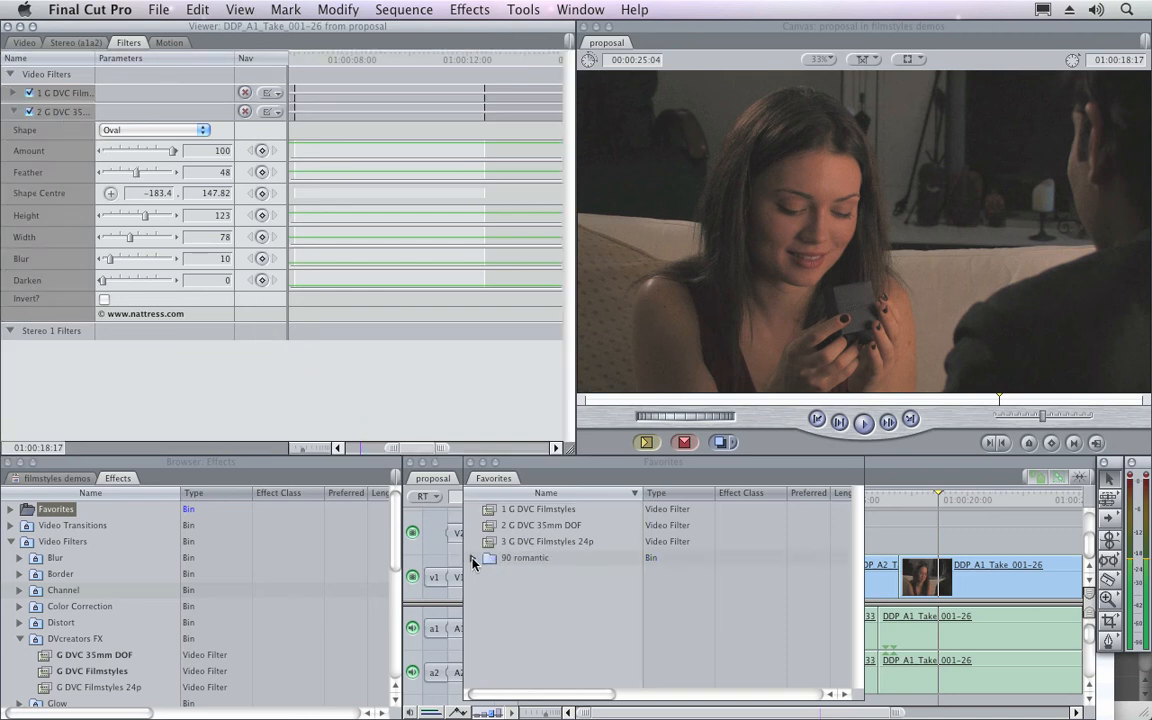
{"action": "left_click", "coordinate": [472, 558]}
{"action": "left_click_drag", "start_coordinate": [603, 460], "coordinate": [199, 216]}
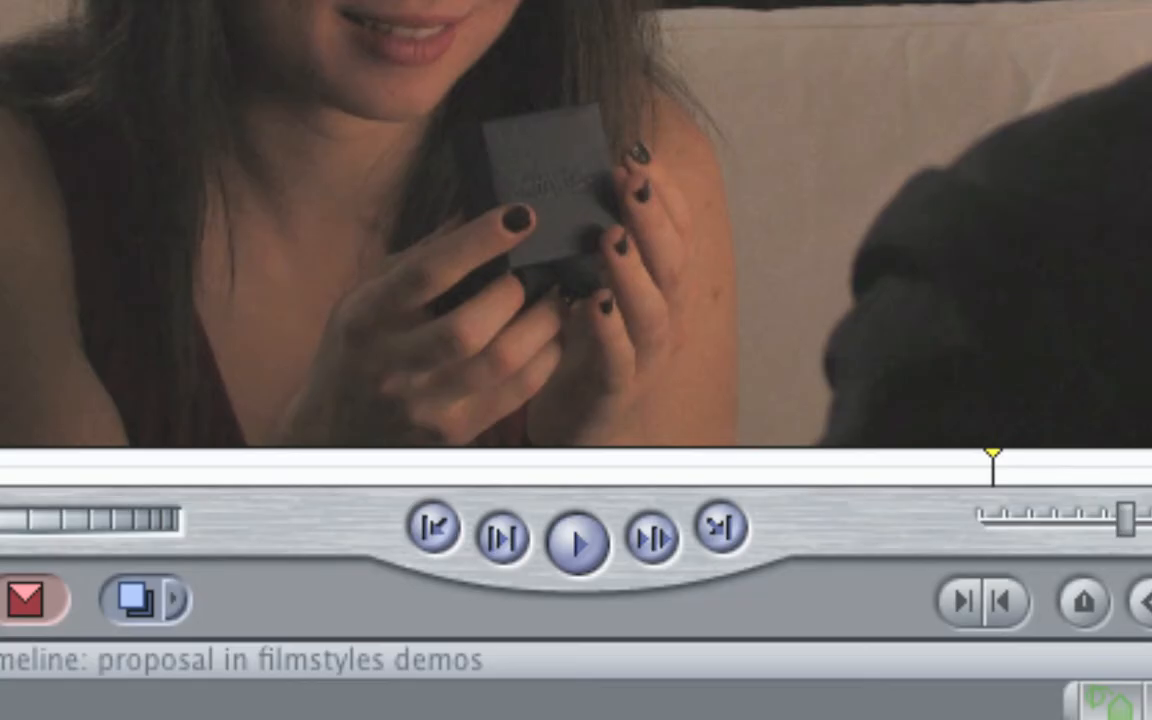
Find all clips in the proposal sequence matching "001-26" and leave the already graded middle clip out of the selection.
{"action": "key", "text": "super+f"}
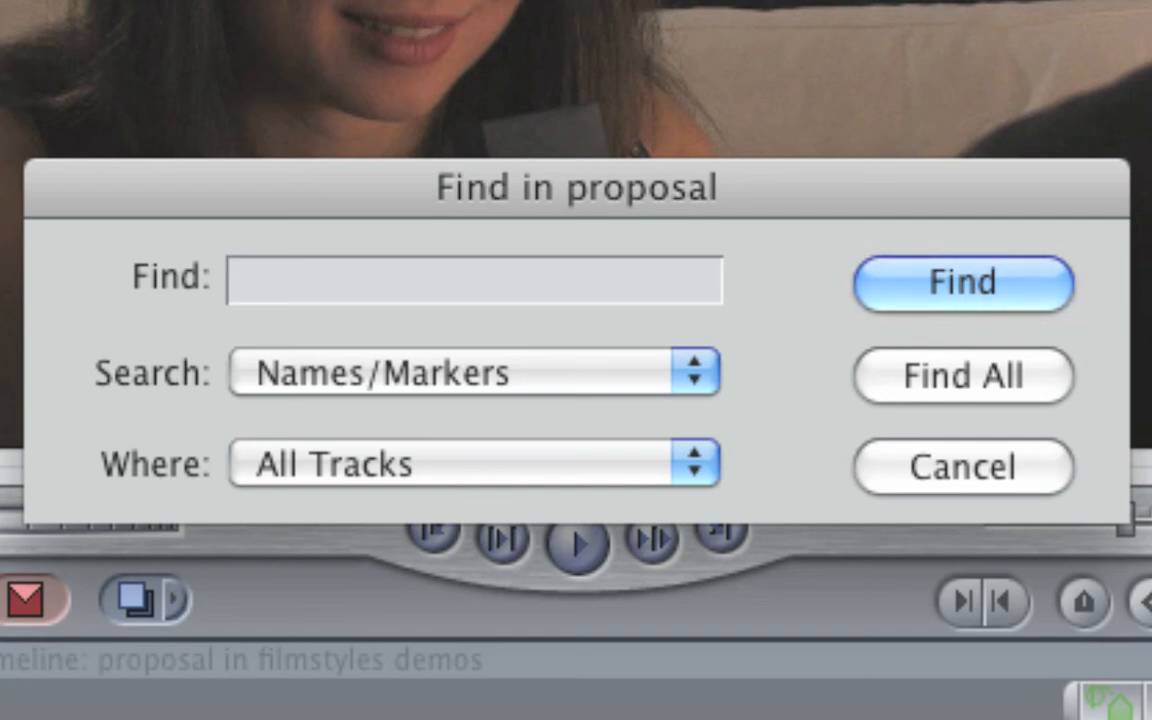
{"action": "type", "text": "001-"}
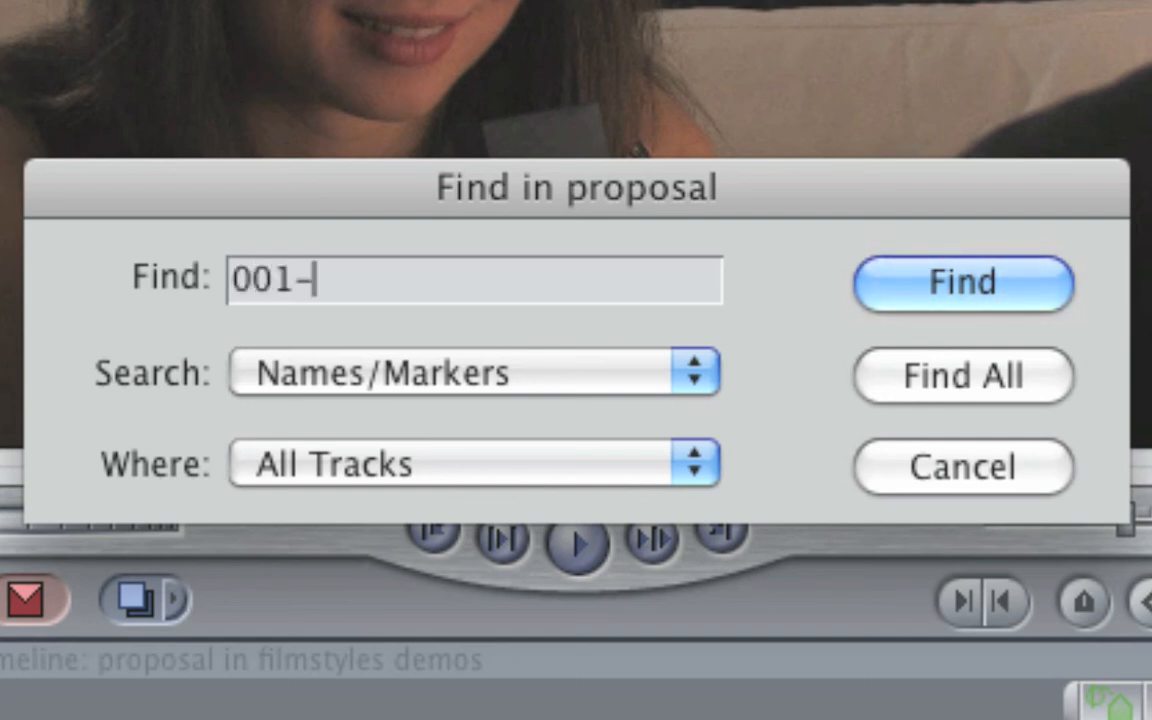
{"action": "type", "text": "26"}
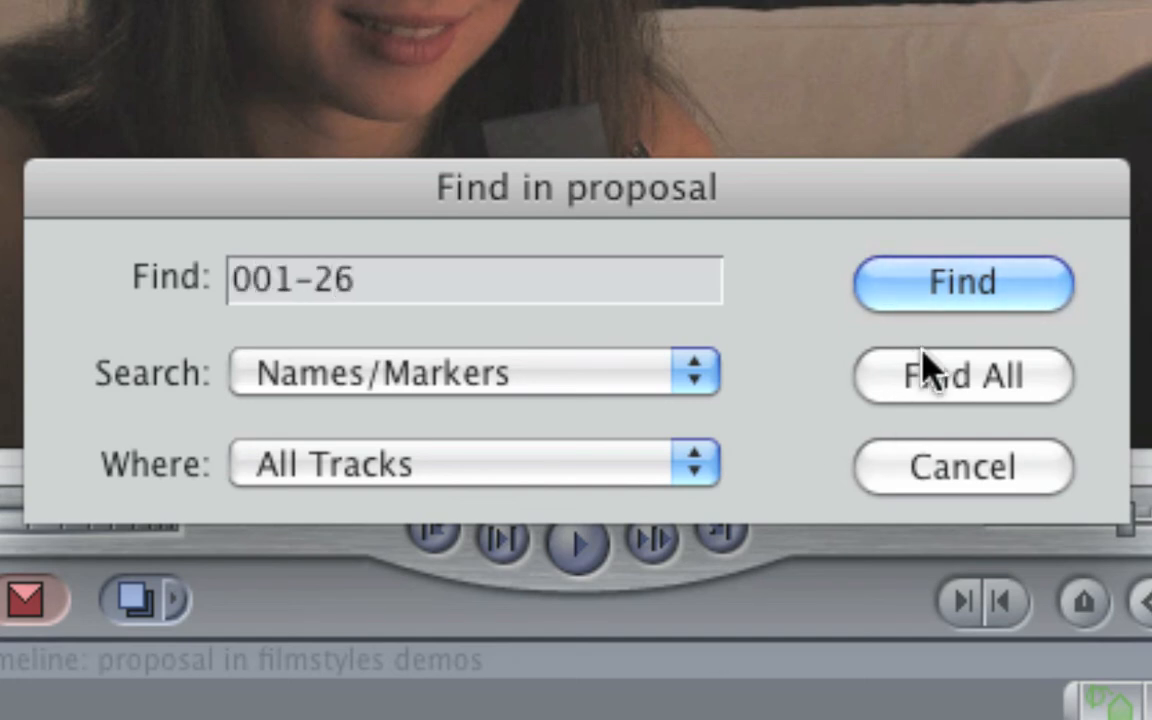
{"action": "left_click", "coordinate": [925, 298]}
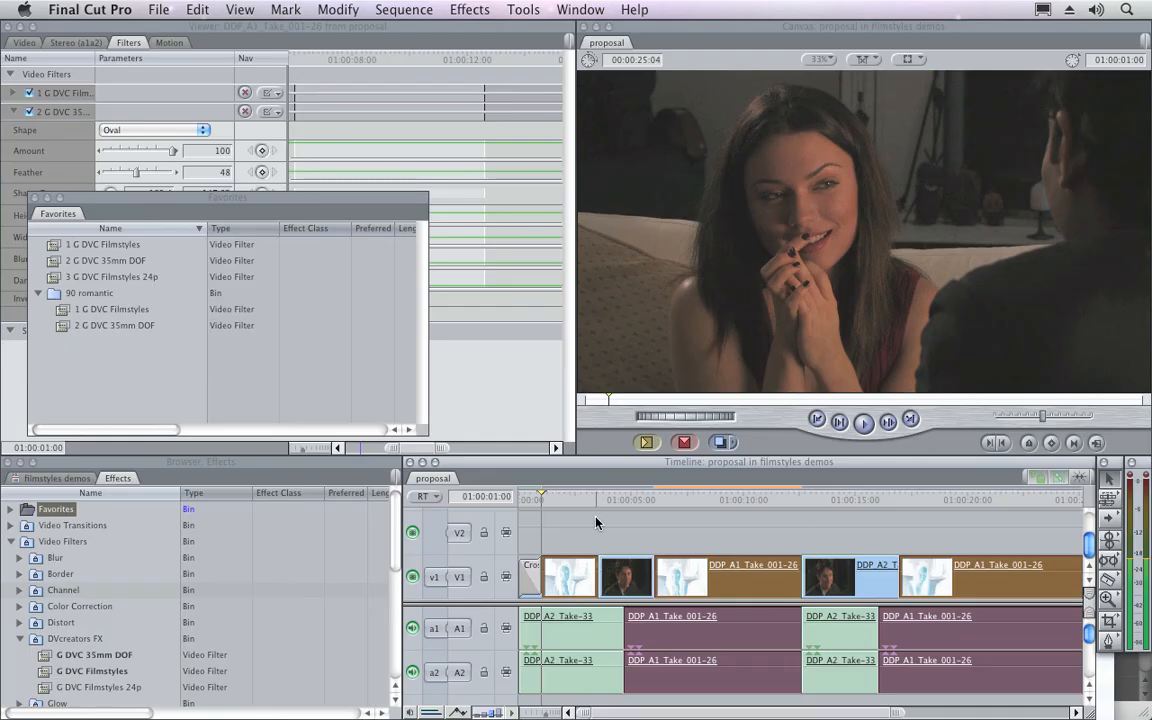
{"action": "left_click", "coordinate": [730, 586], "text": "super"}
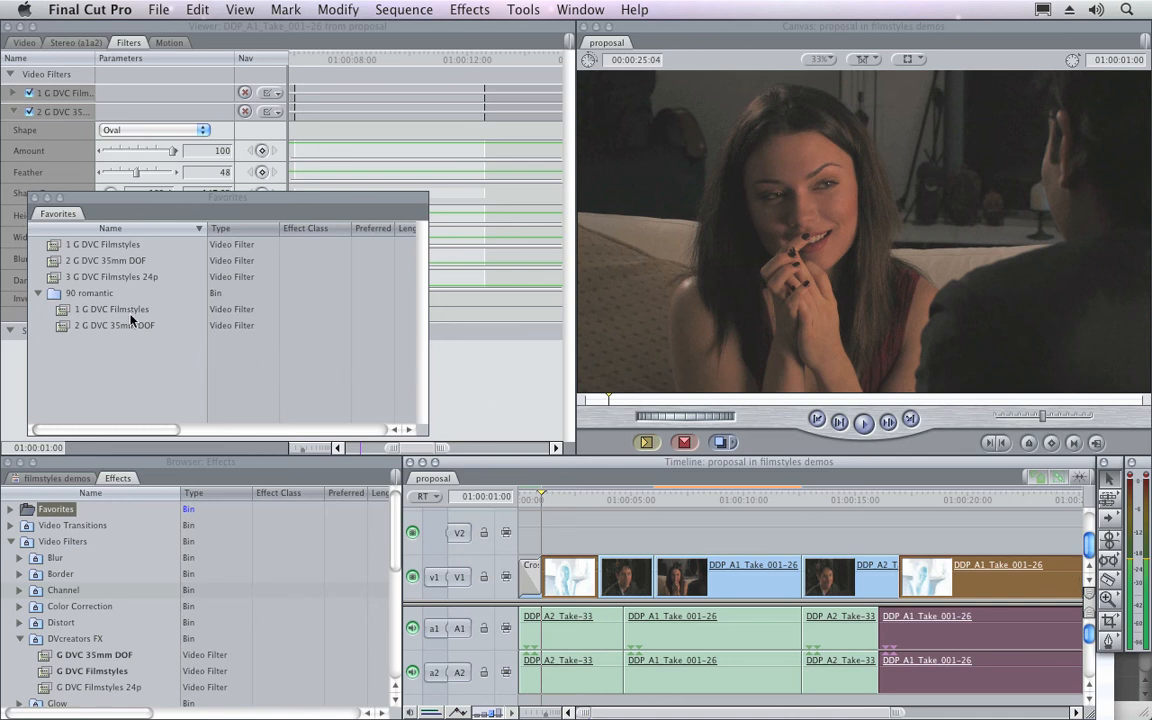
Apply the 90 romantic bin's filters to the two selected clips of the woman and check both shots.
{"action": "left_click_drag", "start_coordinate": [55, 297], "coordinate": [563, 577]}
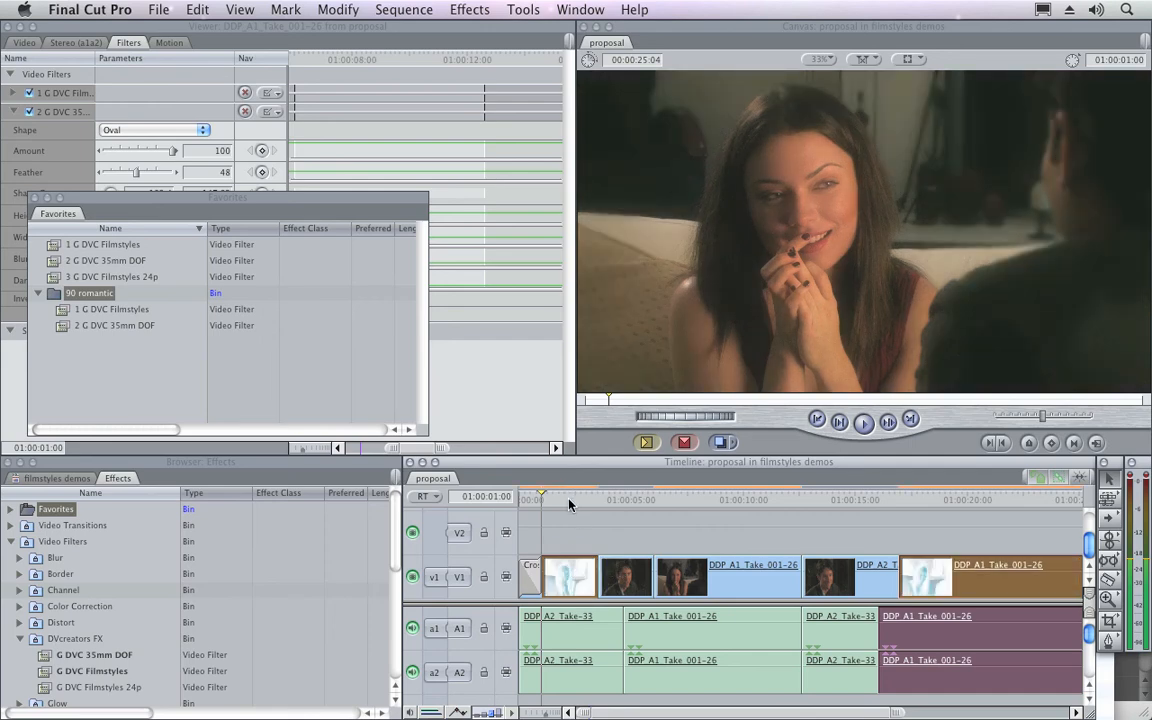
{"action": "left_click", "coordinate": [569, 504]}
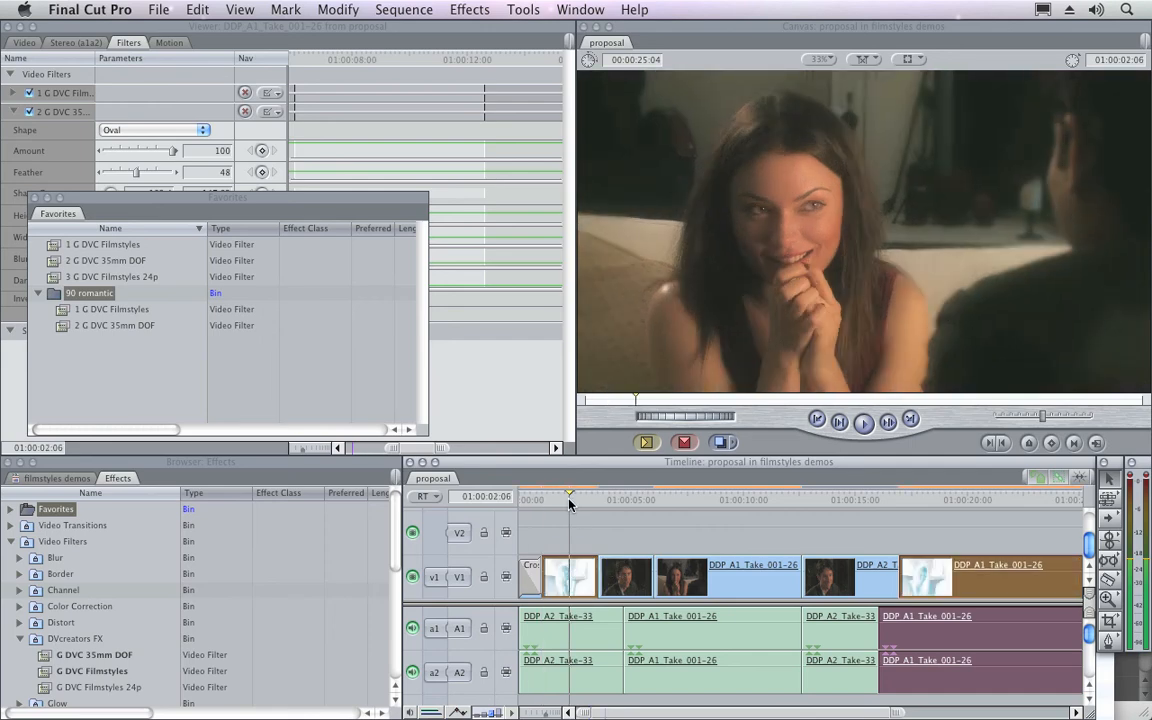
{"action": "left_click", "coordinate": [953, 500]}
{"action": "left_click", "coordinate": [988, 500]}
{"action": "left_click", "coordinate": [1007, 505]}
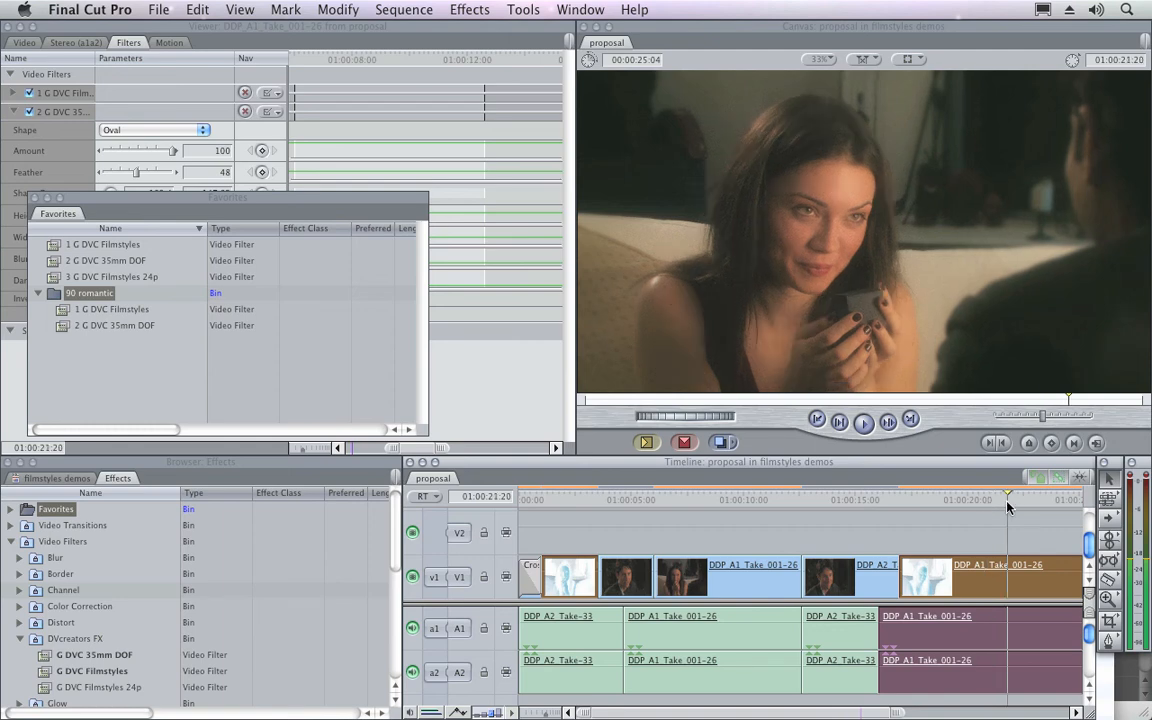
{"action": "left_click", "coordinate": [568, 502]}
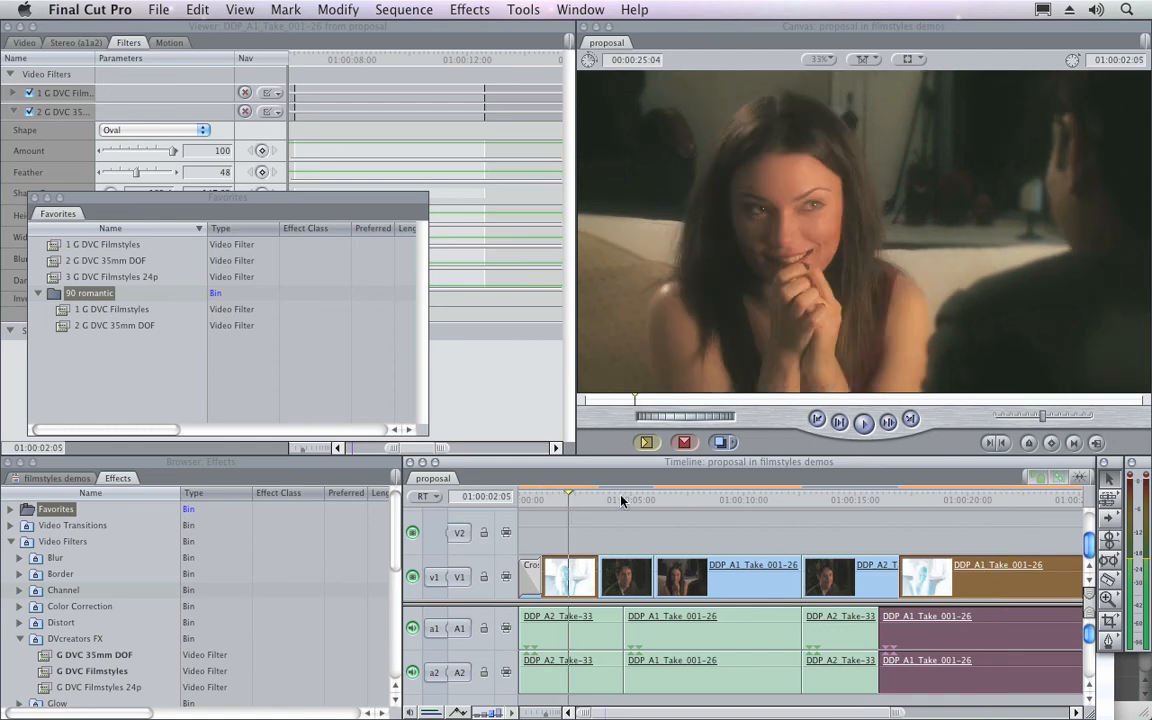
Compare the man's and woman's shots, and apply the 90 romantic bin's filters to the man's clip at 01:00:14:05.
{"action": "left_click_drag", "start_coordinate": [621, 500], "coordinate": [636, 500]}
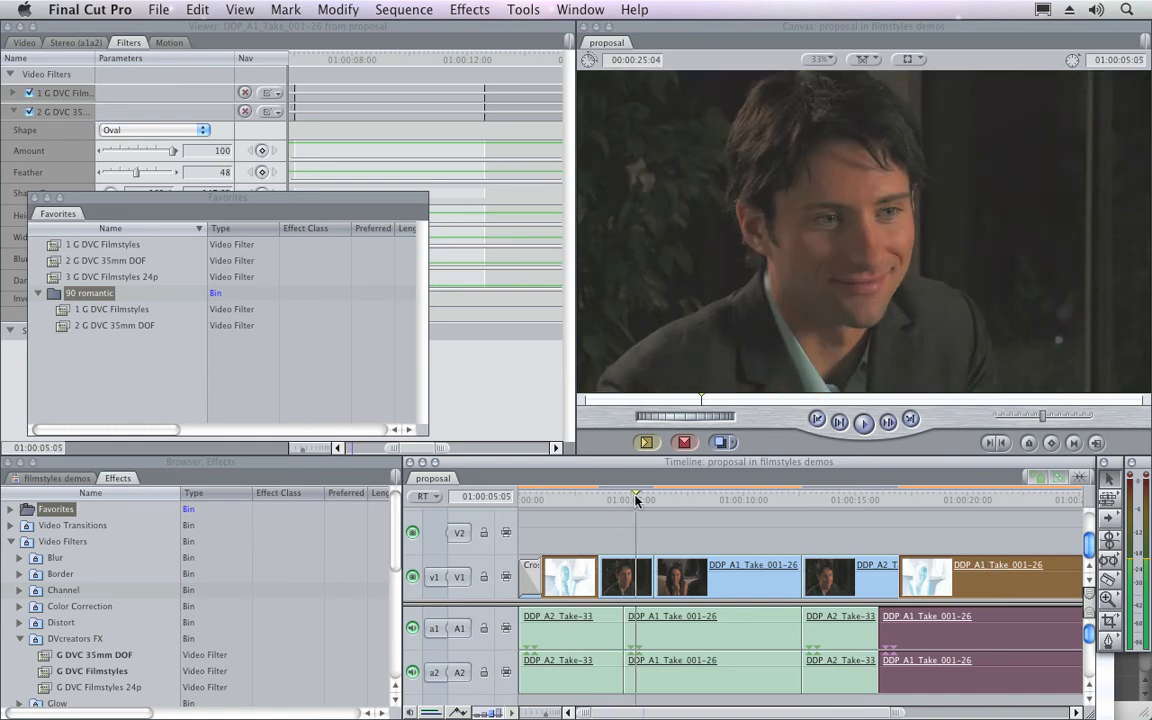
{"action": "left_click", "coordinate": [840, 503]}
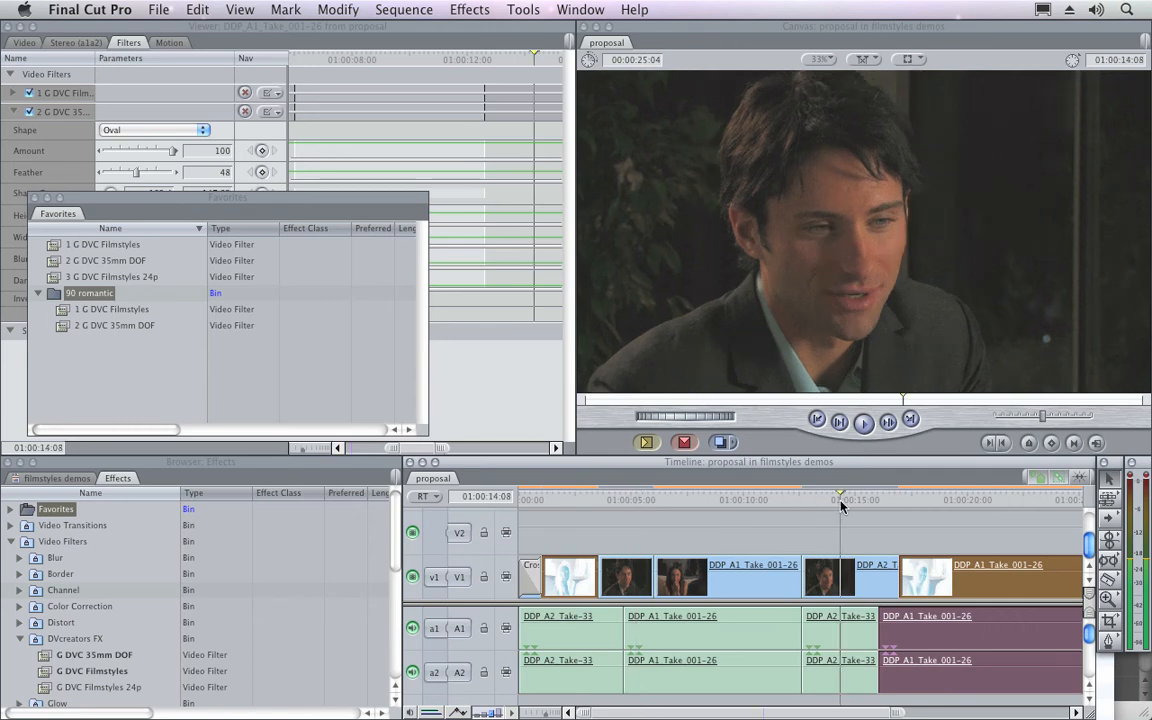
{"action": "left_click_drag", "start_coordinate": [840, 503], "coordinate": [964, 501]}
{"action": "left_click", "coordinate": [723, 500]}
{"action": "left_click", "coordinate": [846, 503]}
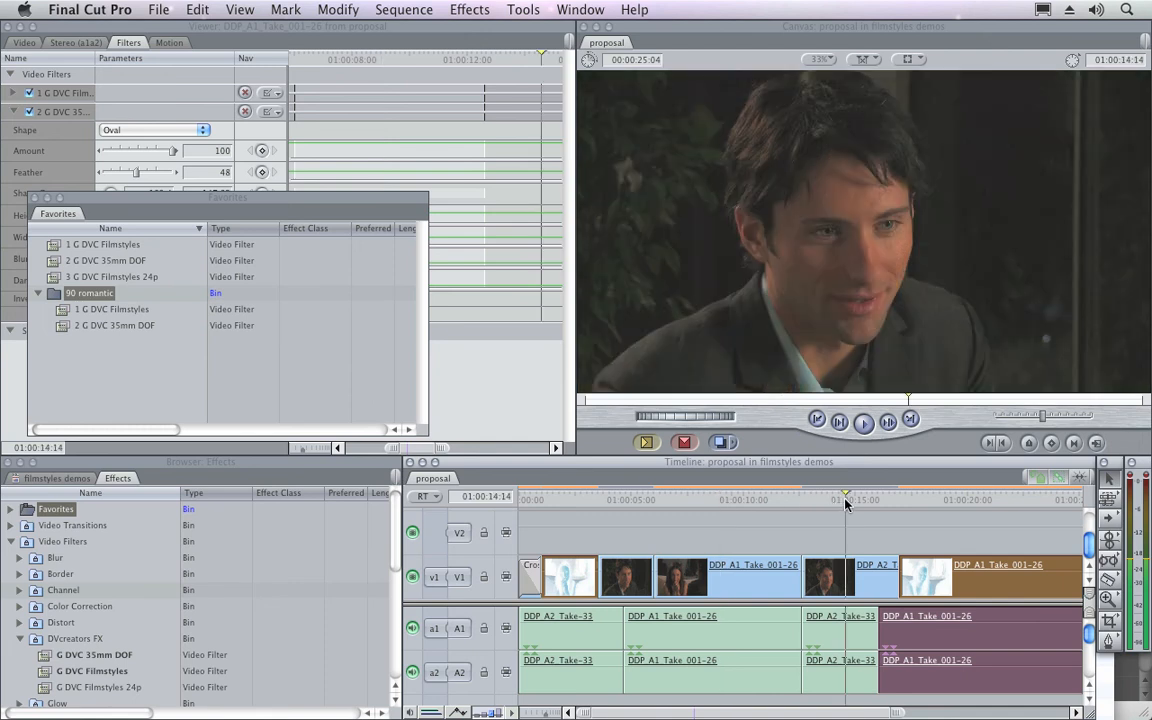
{"action": "left_click_drag", "start_coordinate": [868, 503], "coordinate": [838, 501]}
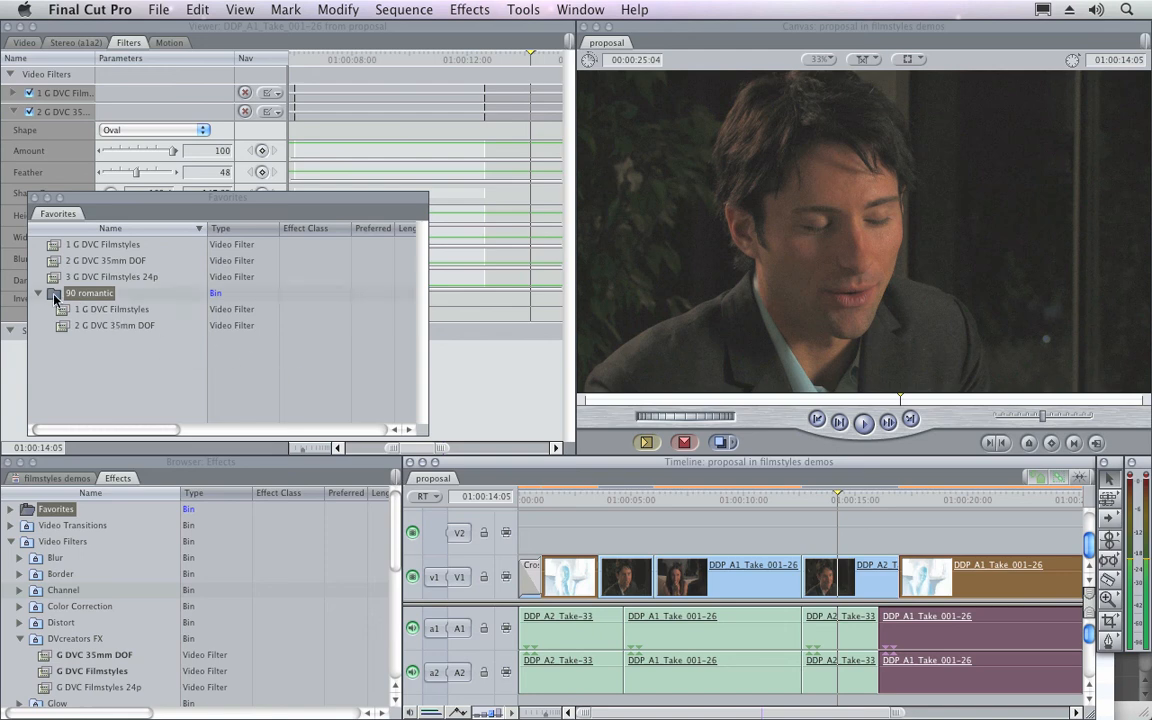
{"action": "left_click_drag", "start_coordinate": [55, 292], "coordinate": [854, 580]}
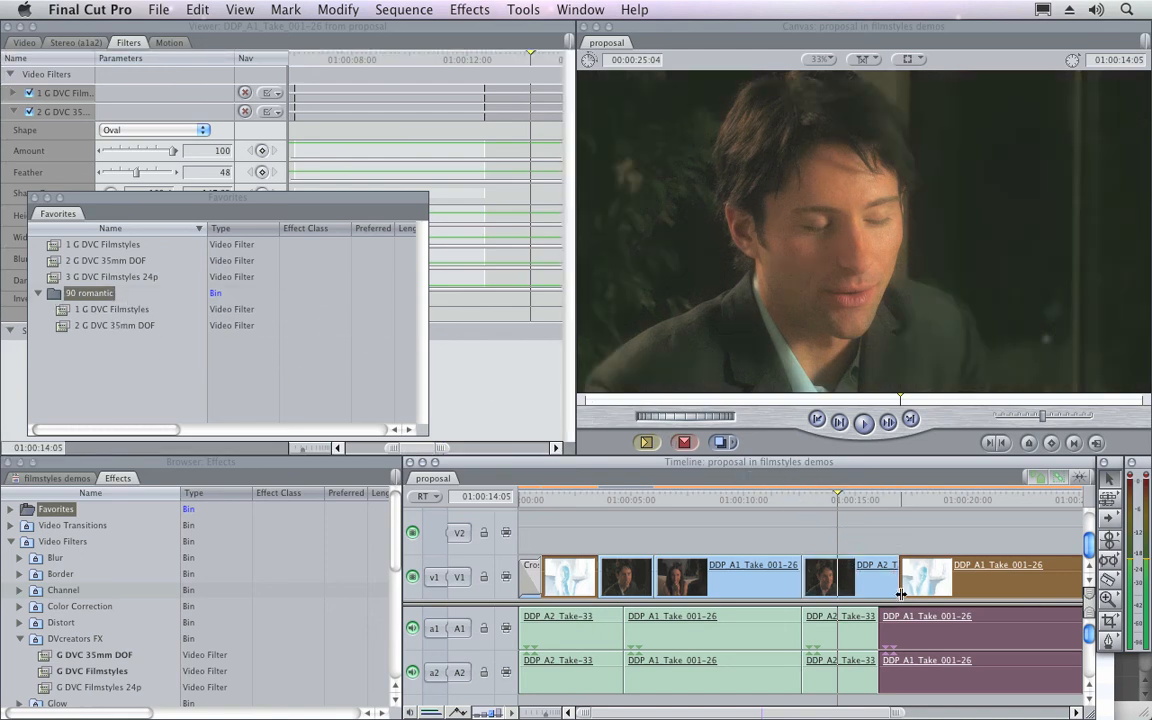
{"action": "left_click", "coordinate": [850, 501]}
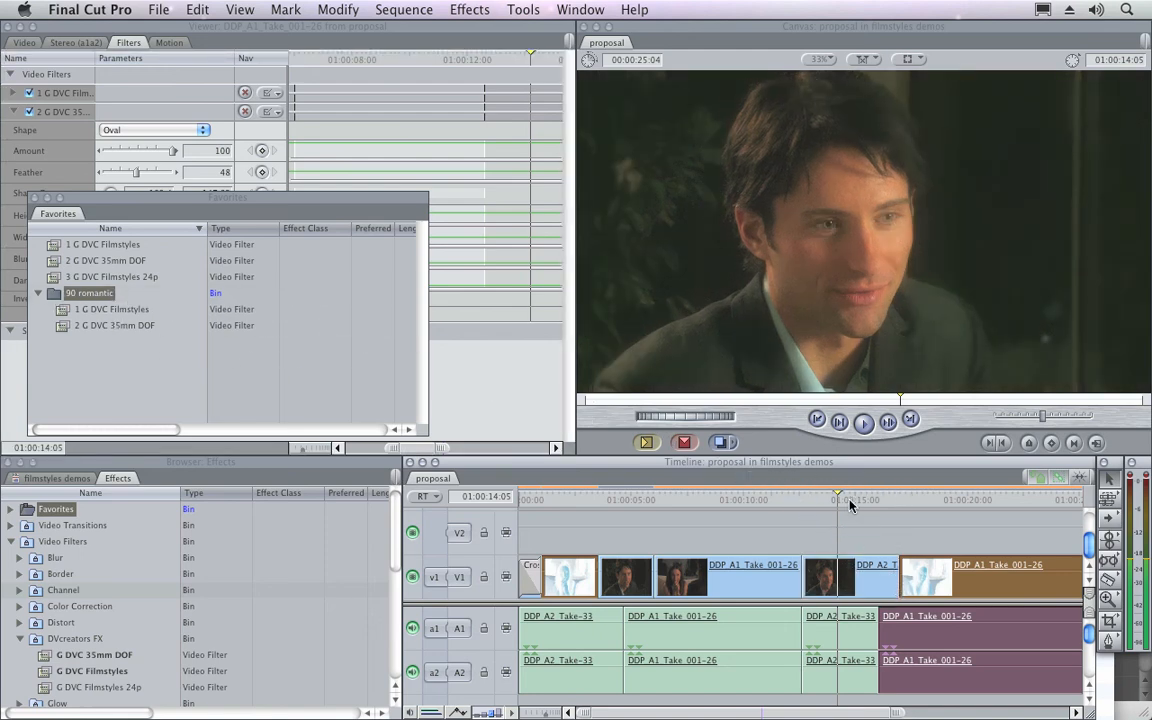
Open the filters of the man's clip at 01:00:14:19 and expose the 35mm DOF oval's outline with Darken 95 and Feather 0.
{"action": "double_click", "coordinate": [846, 569]}
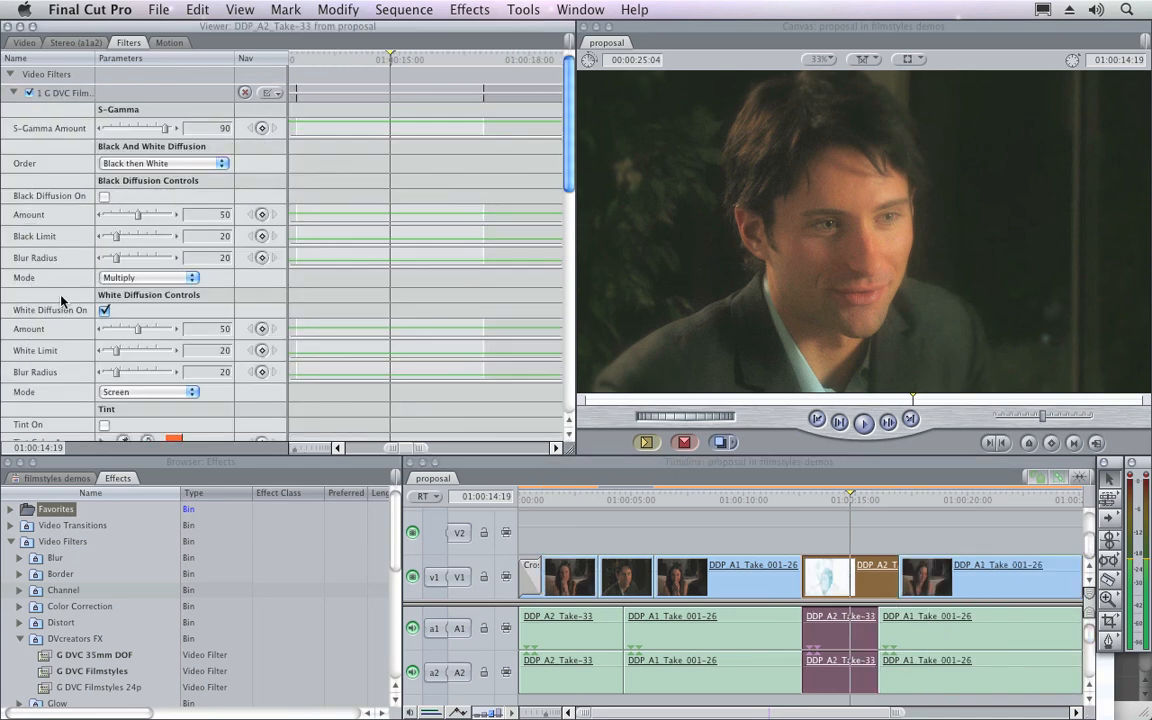
{"action": "scroll", "coordinate": [54, 265], "scroll_direction": "down", "scroll_amount": 5}
{"action": "scroll", "coordinate": [59, 300], "scroll_direction": "down", "scroll_amount": 5}
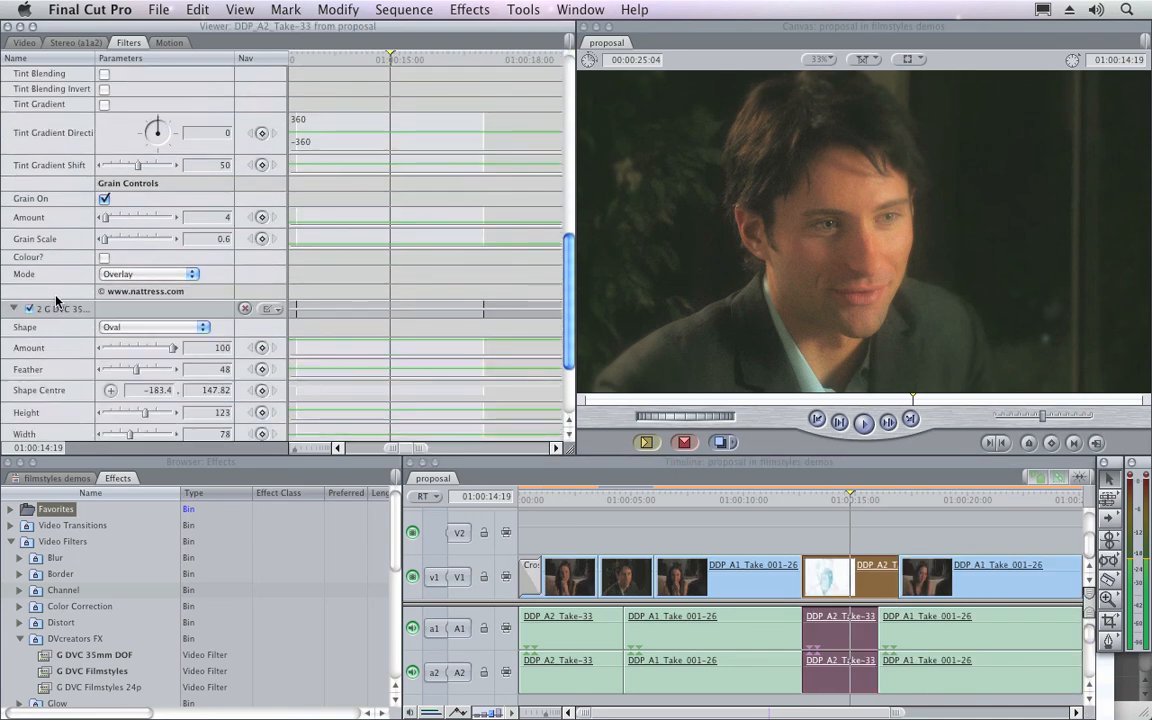
{"action": "scroll", "coordinate": [54, 300], "scroll_direction": "up", "scroll_amount": 3}
{"action": "scroll", "coordinate": [52, 301], "scroll_direction": "down", "scroll_amount": 5}
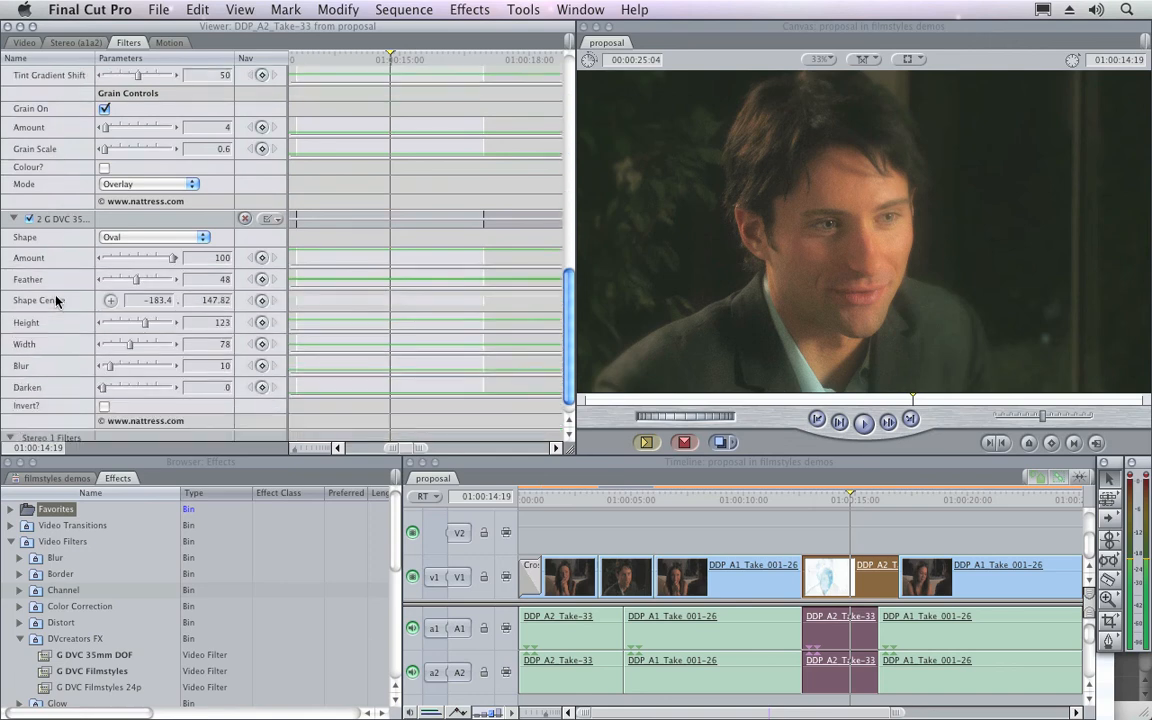
{"action": "left_click_drag", "start_coordinate": [150, 381], "coordinate": [167, 383]}
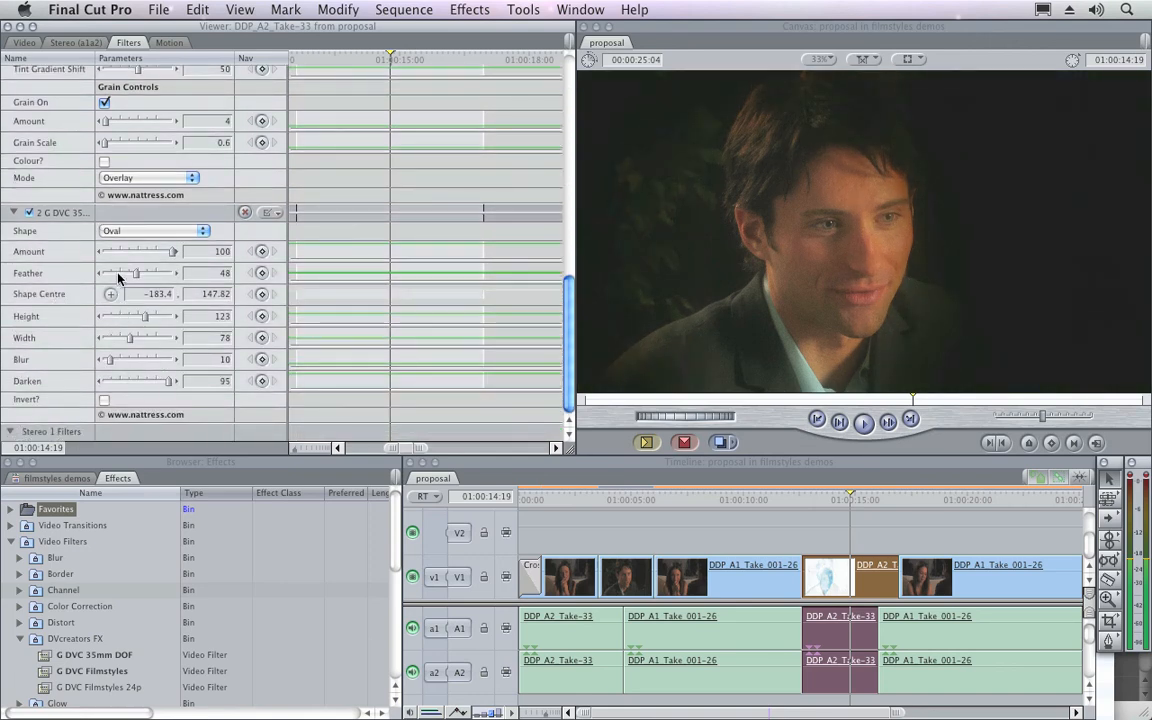
{"action": "left_click_drag", "start_coordinate": [118, 277], "coordinate": [82, 272]}
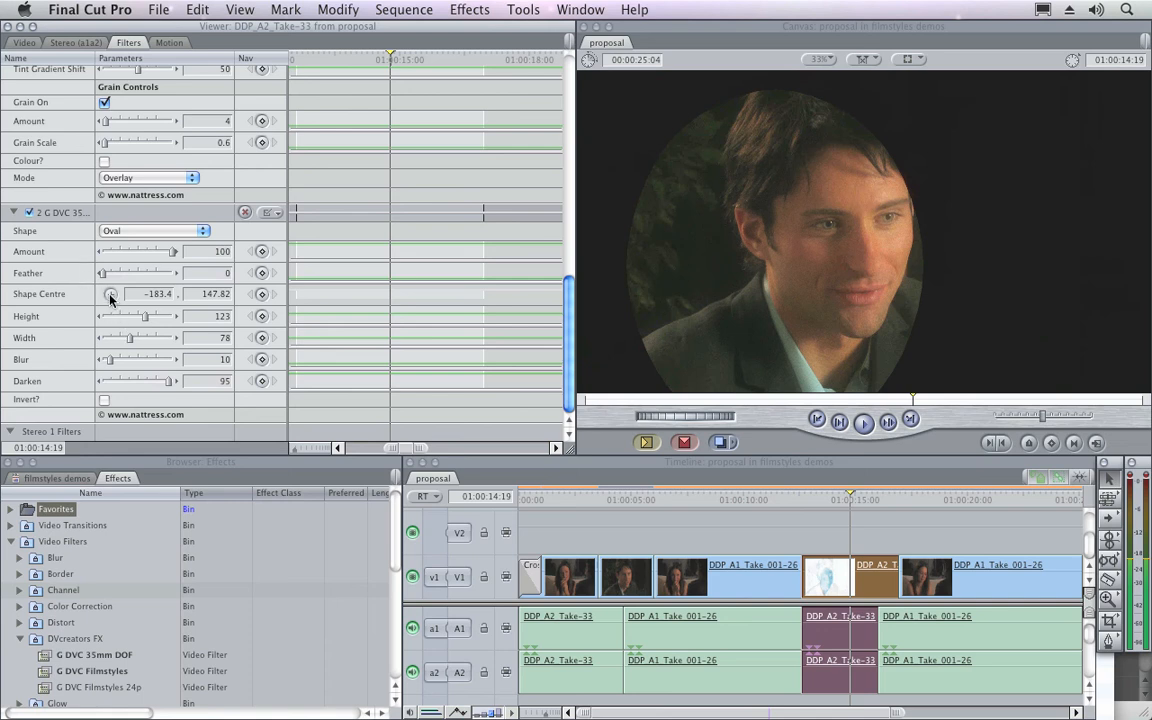
Recentre the 35mm DOF oval on the man at -70.19, 12.07, and set Feather to 47, Blur to 8 and Darken to 0.
{"action": "left_click", "coordinate": [110, 297]}
{"action": "left_click_drag", "start_coordinate": [720, 234], "coordinate": [833, 240]}
{"action": "left_click_drag", "start_coordinate": [133, 278], "coordinate": [136, 286]}
{"action": "left_click", "coordinate": [131, 277]}
{"action": "left_click_drag", "start_coordinate": [131, 382], "coordinate": [83, 379]}
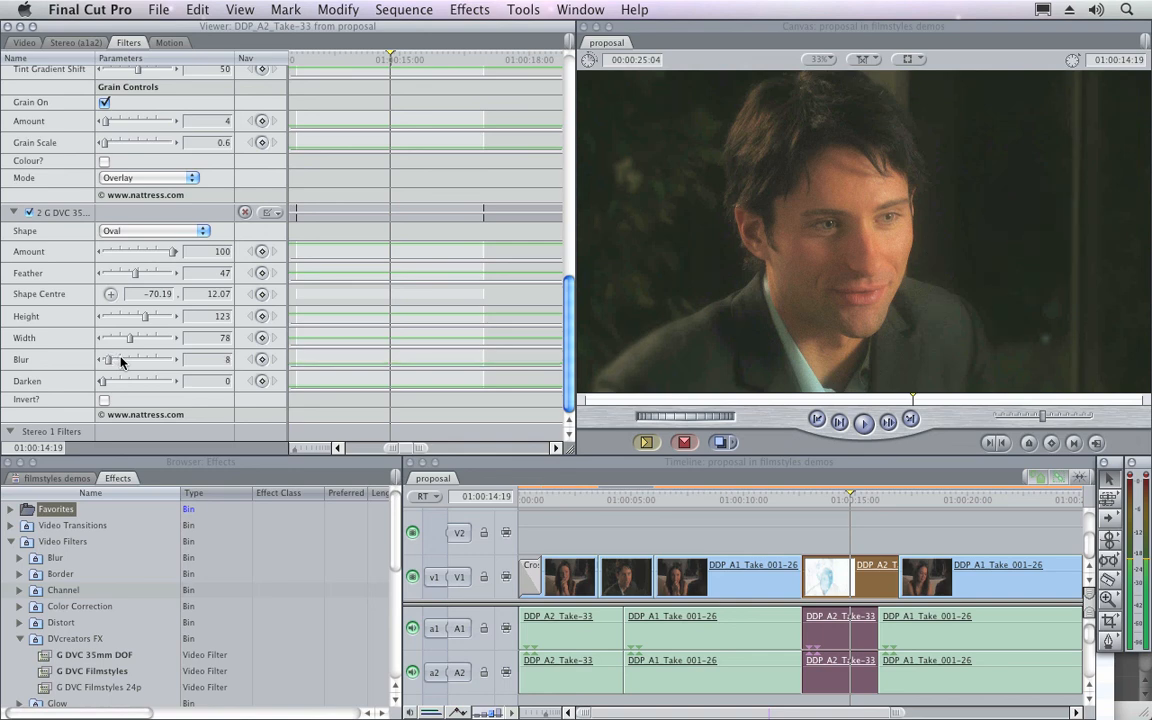
Review the adjusted filters, copy both onto the man's earlier clip near 01:00:05:07, and compare that shot with the woman's.
{"action": "scroll", "coordinate": [90, 177], "scroll_direction": "up", "scroll_amount": 10}
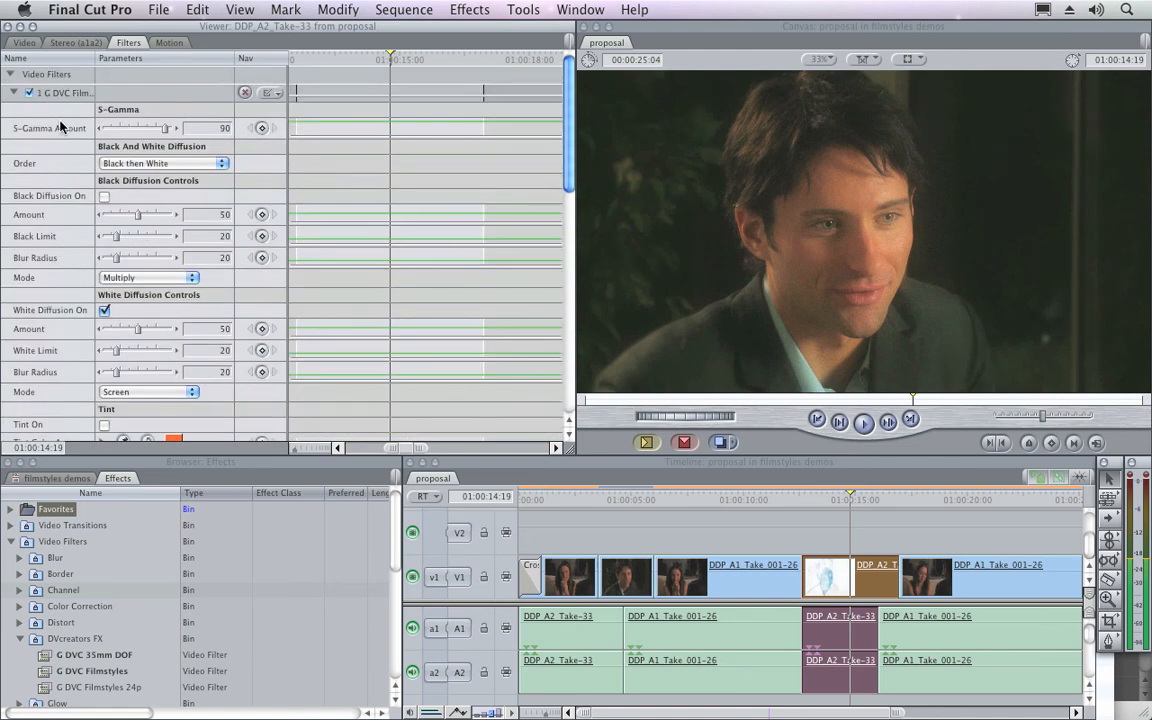
{"action": "scroll", "coordinate": [52, 258], "scroll_direction": "down", "scroll_amount": 10}
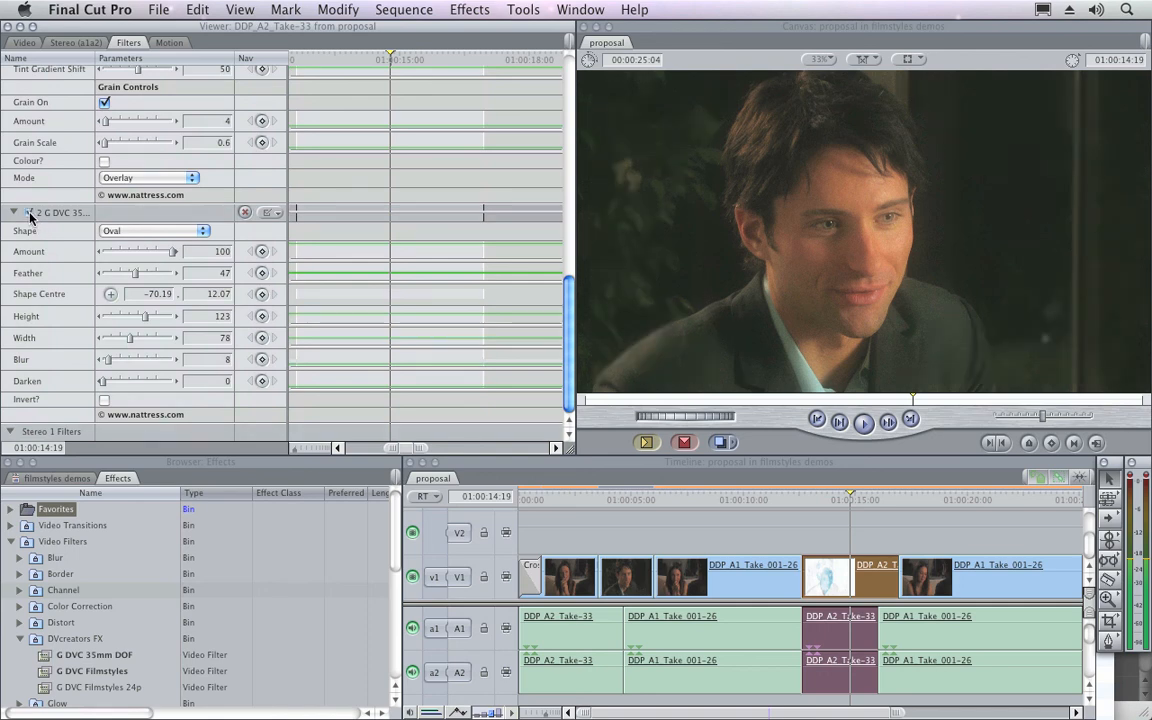
{"action": "scroll", "coordinate": [46, 213], "scroll_direction": "up", "scroll_amount": 8}
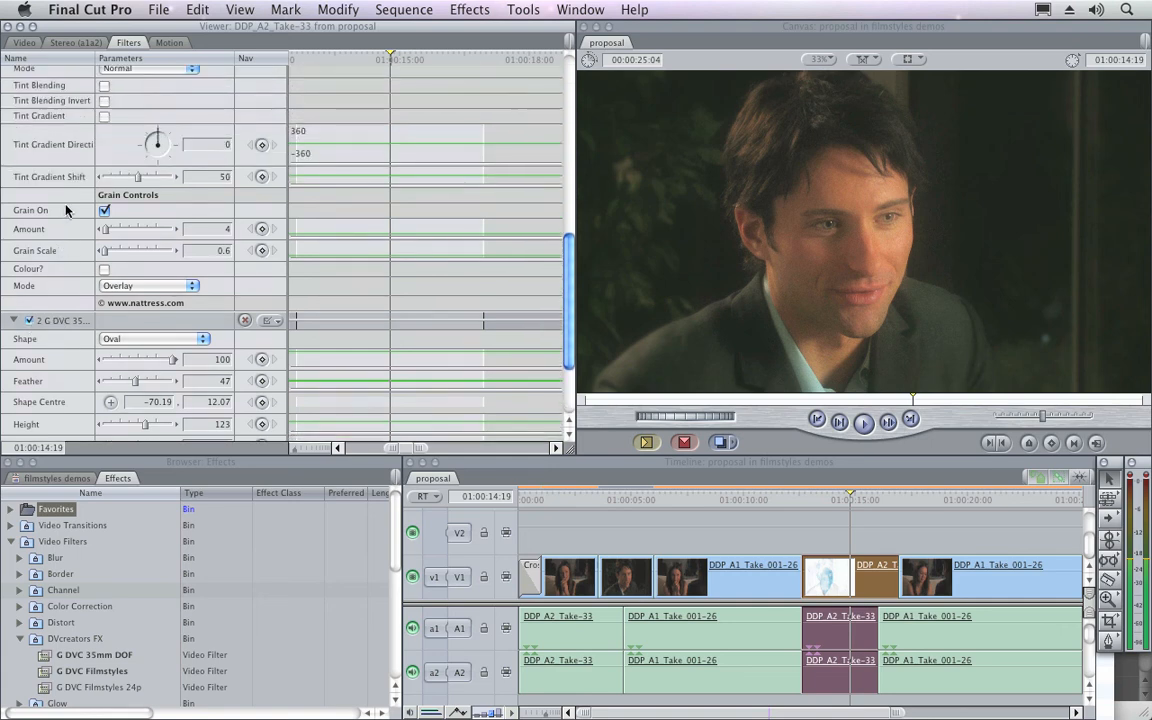
{"action": "scroll", "coordinate": [58, 226], "scroll_direction": "up", "scroll_amount": 8}
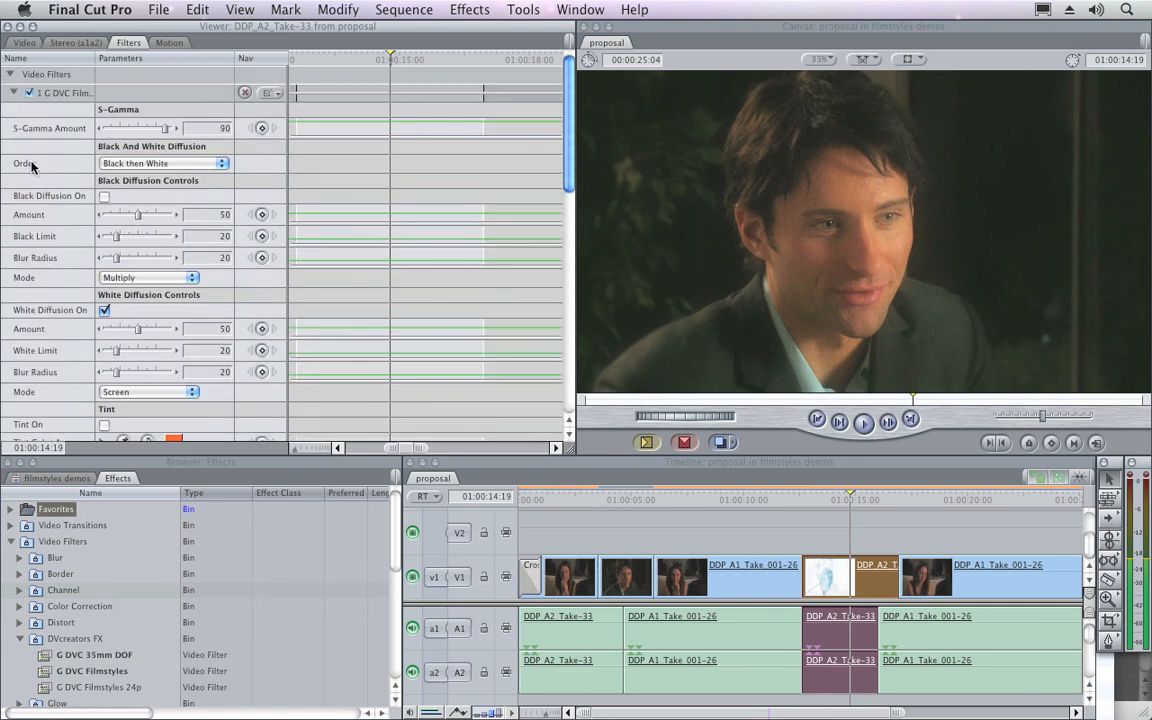
{"action": "left_click", "coordinate": [11, 93]}
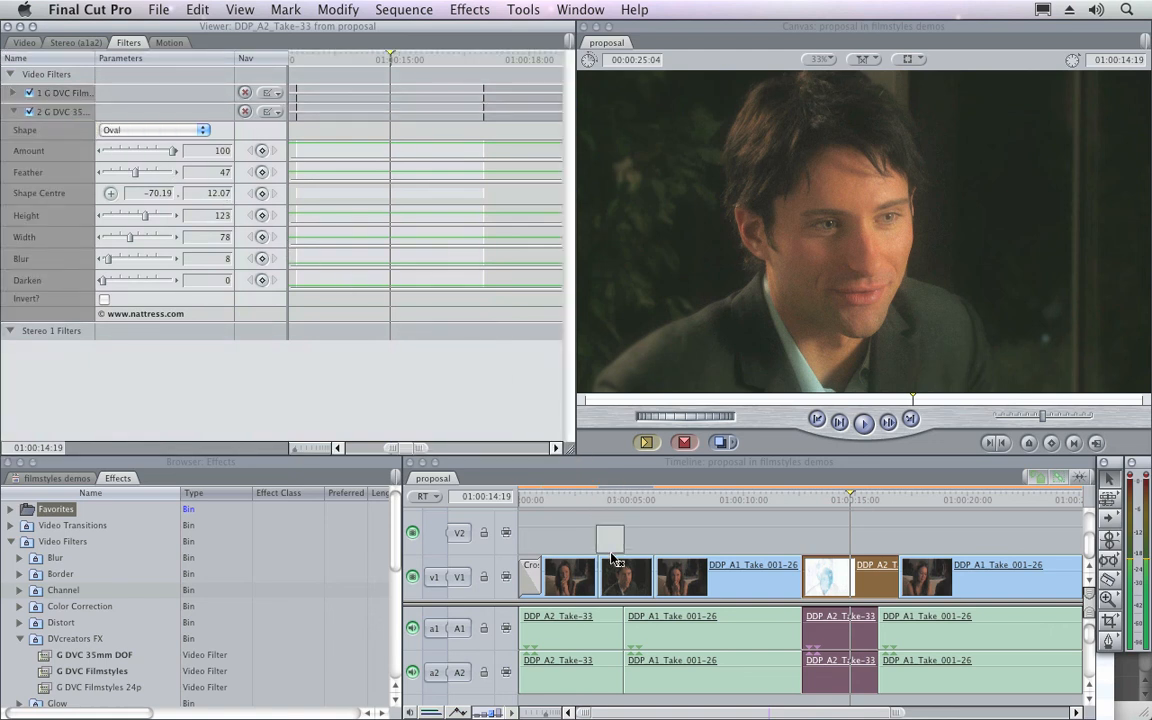
{"action": "left_click", "coordinate": [637, 500]}
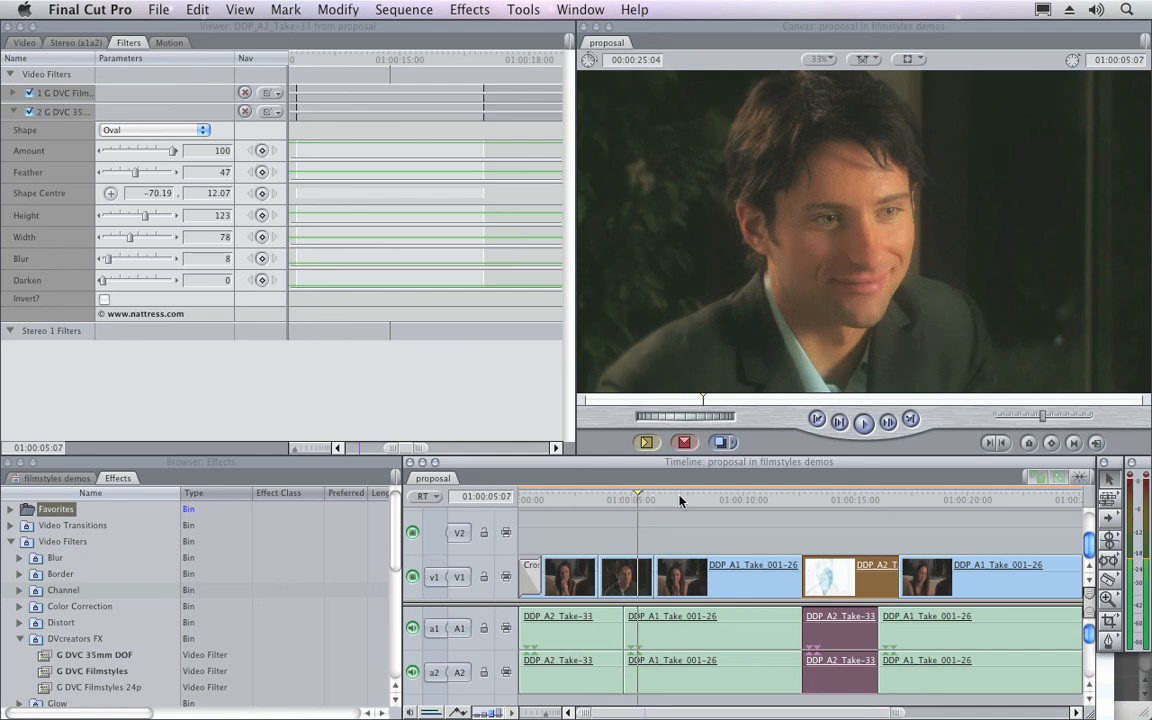
{"action": "left_click_drag", "start_coordinate": [680, 500], "coordinate": [750, 503]}
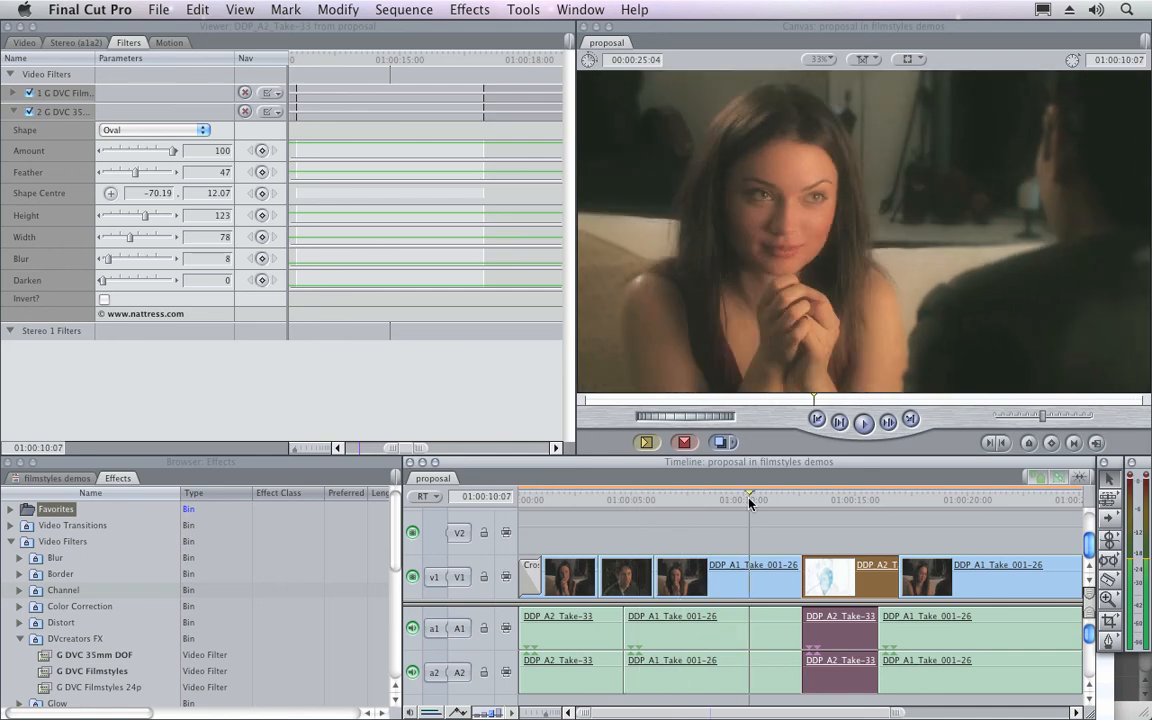